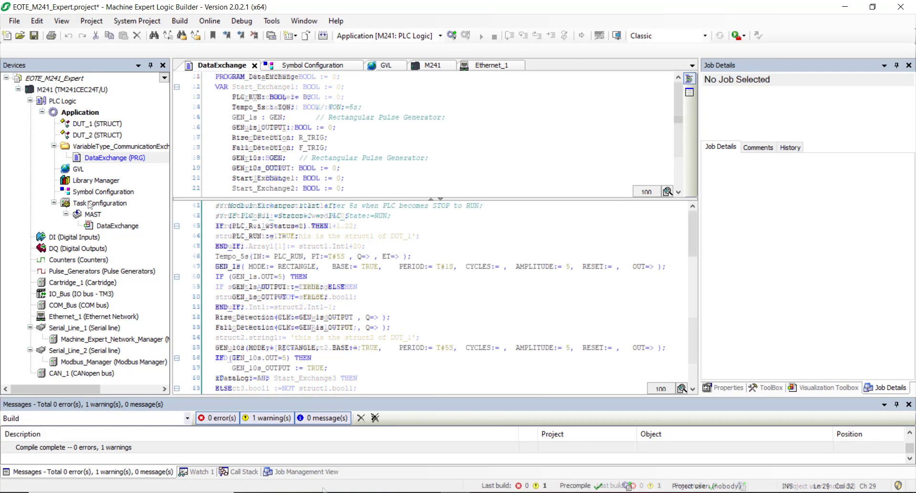
- Open Symbol Configuration and review the published GVL and DataExchange variables
left_click(117, 191)
double_click(118, 191)
left_click(179, 139)
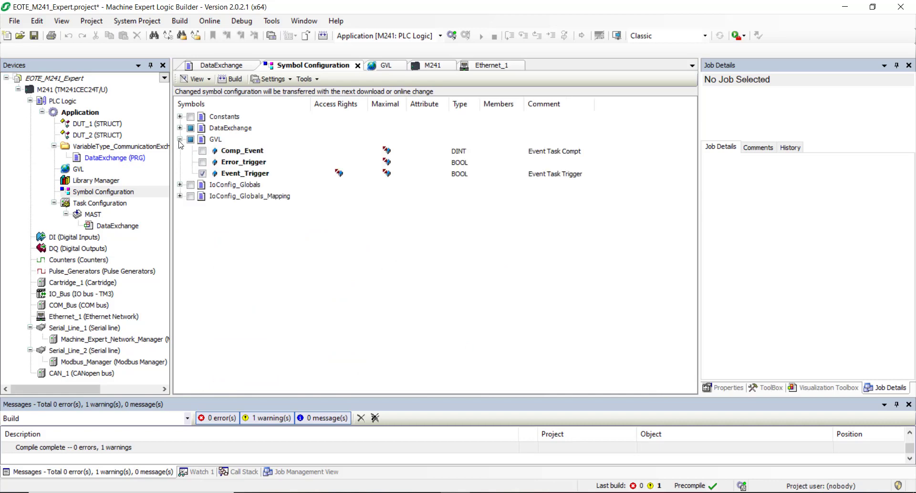
left_click(180, 128)
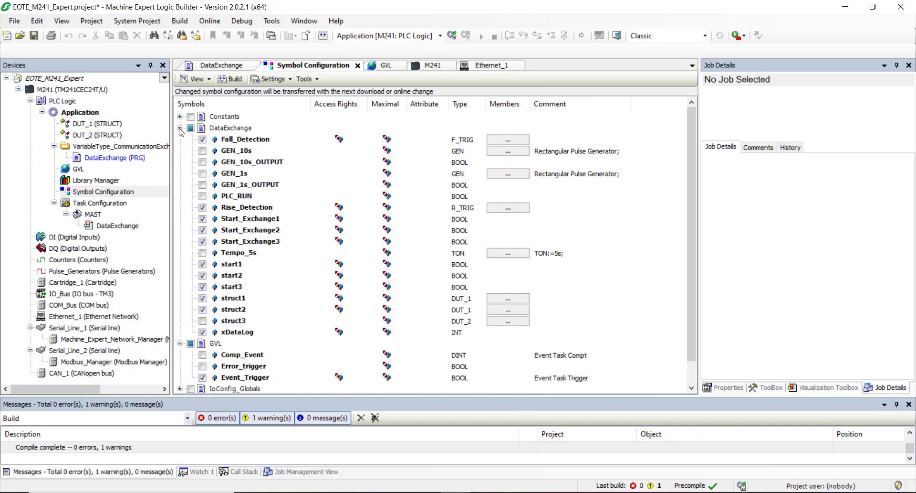
left_click(179, 128)
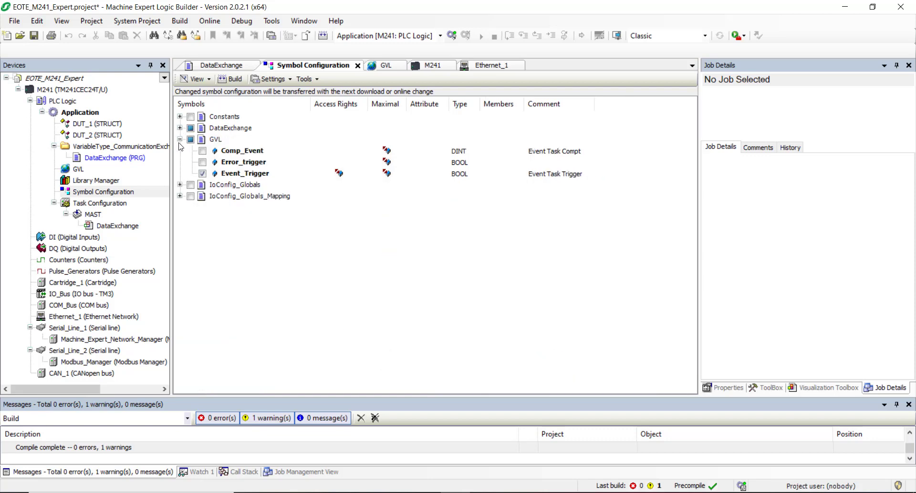
left_click(179, 138)
left_click(180, 21)
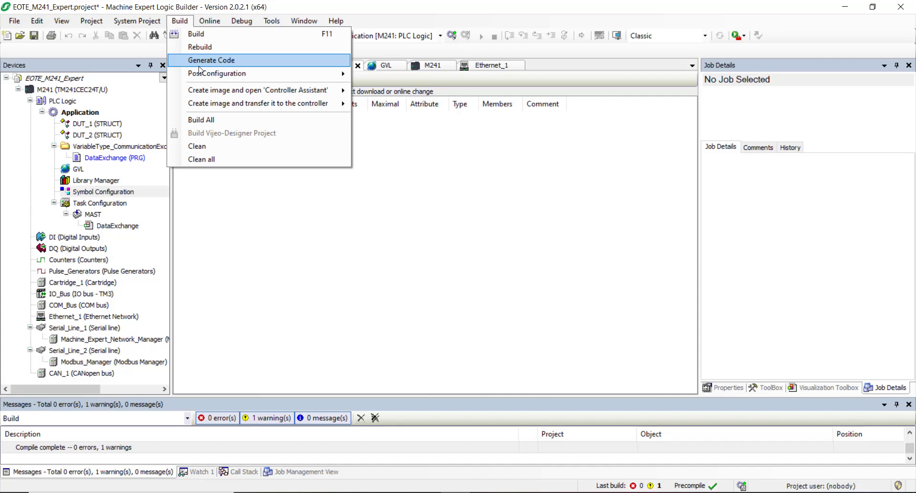
- Run Build > Generate Code for the application
left_click(214, 60)
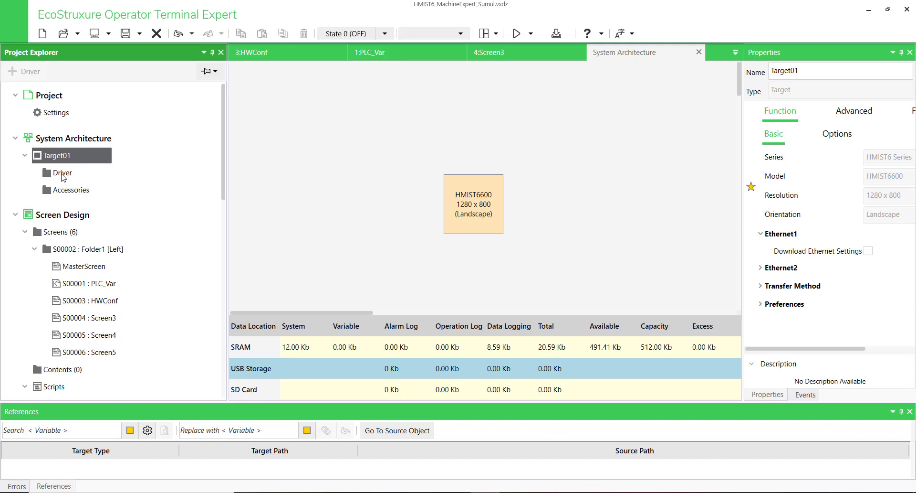
- Add a Schneider Electric Machine Expert Network driver under Target01
left_click(63, 174)
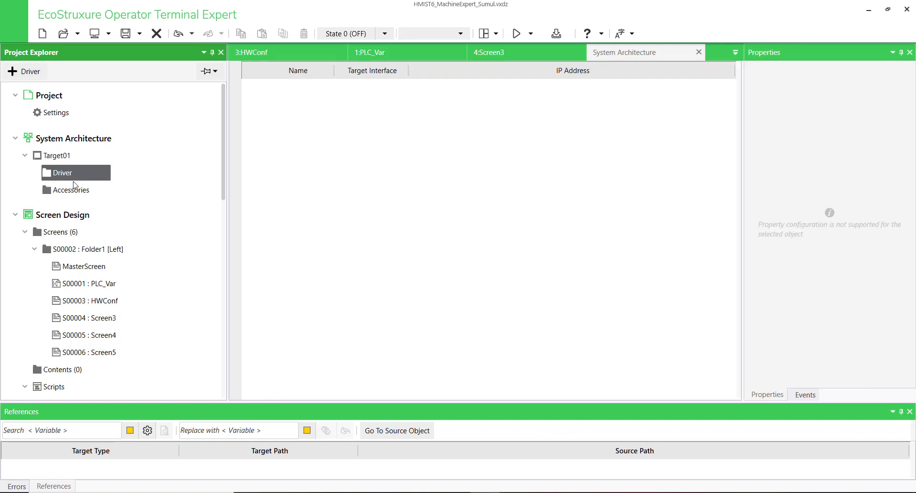
left_click(38, 74)
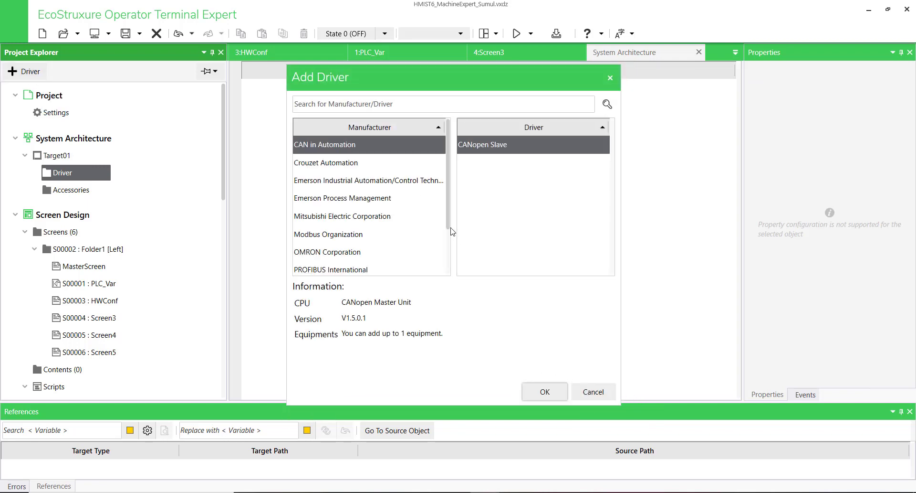
scroll(374, 242, "down", 1)
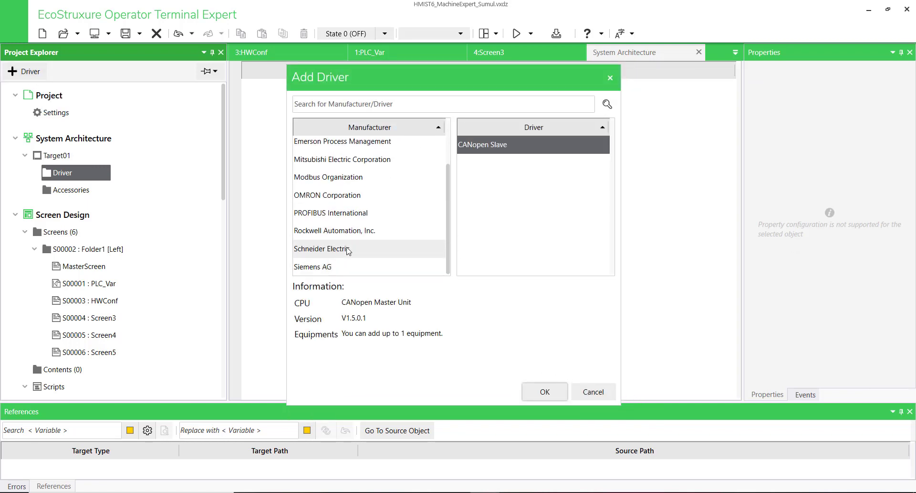
left_click(349, 249)
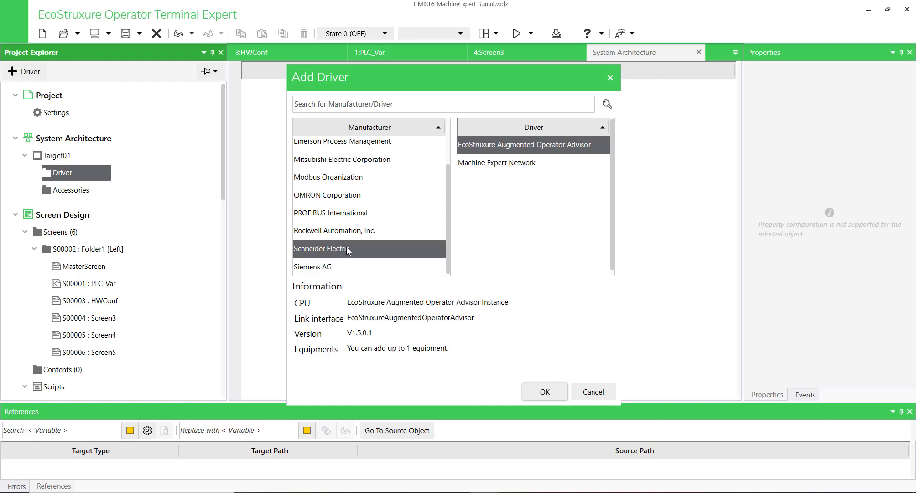
left_click(524, 165)
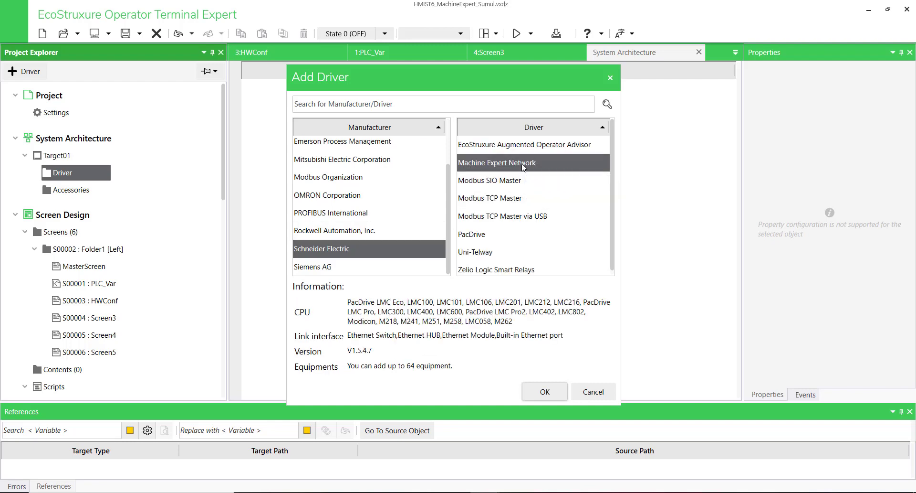
left_click(544, 390)
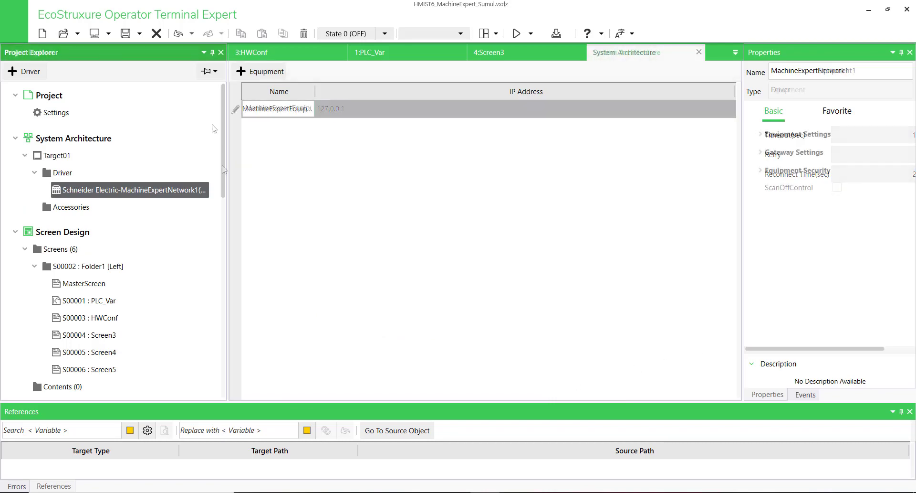
- Open the Symbol Link variables editor
left_click_drag(222, 167, 222, 275)
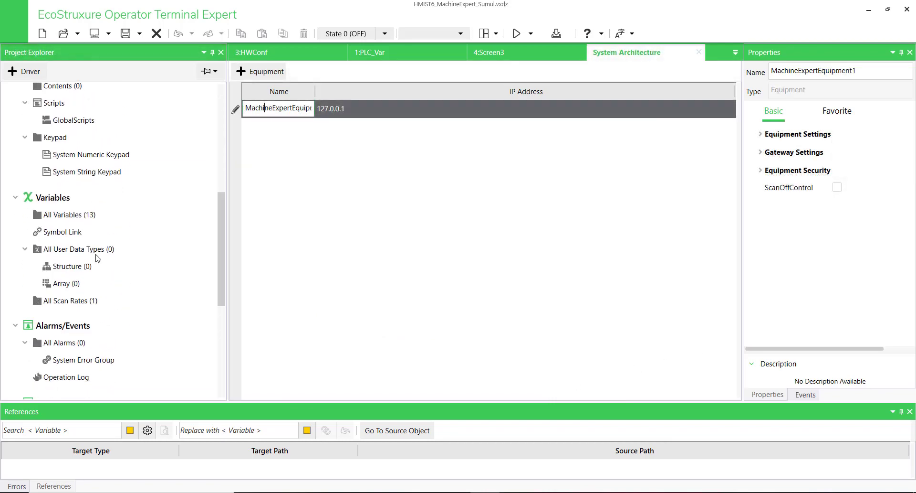
left_click(59, 233)
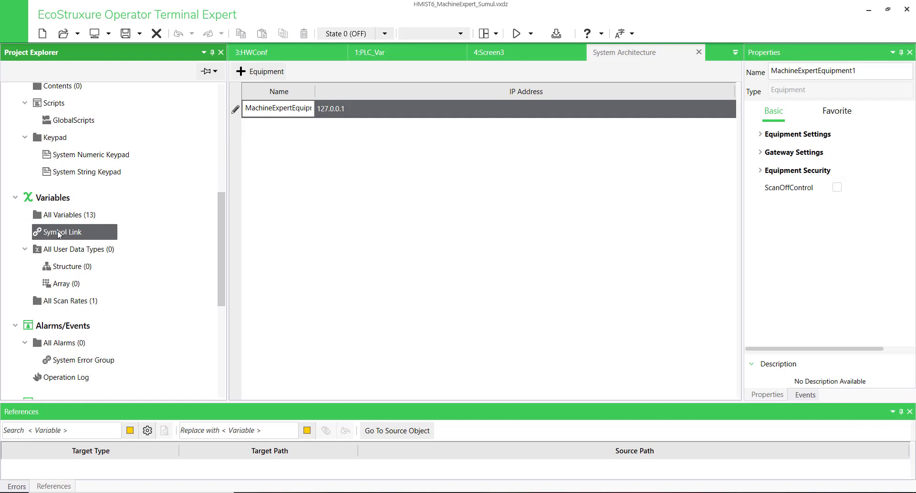
double_click(59, 233)
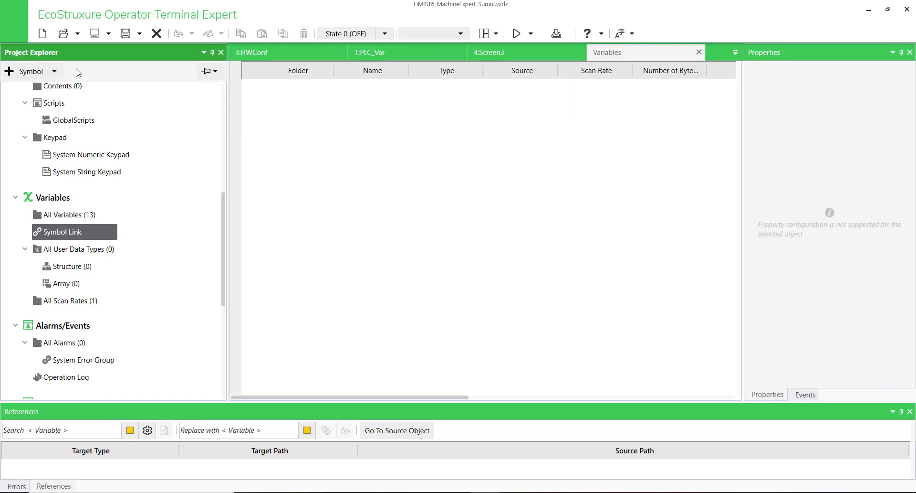
- Import the EOTE_M241_Expert.M241.Application symbol file in SoMachine Symbol File format
left_click(55, 72)
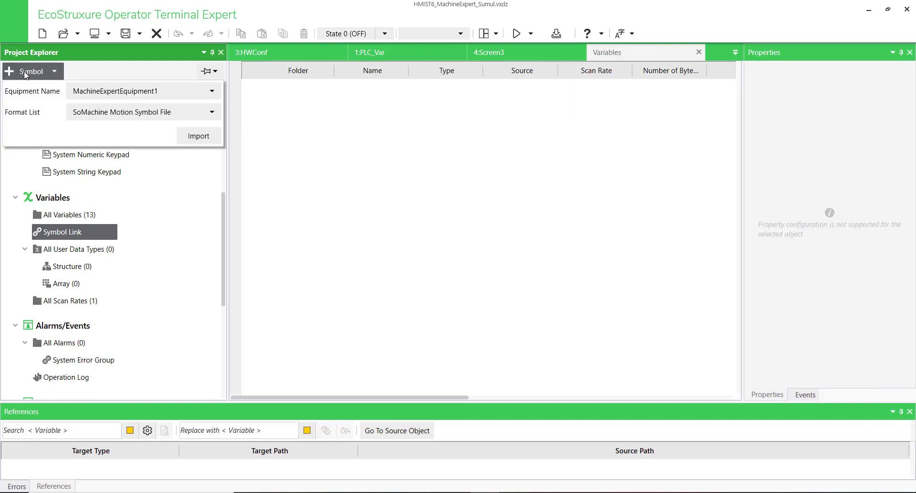
left_click(175, 116)
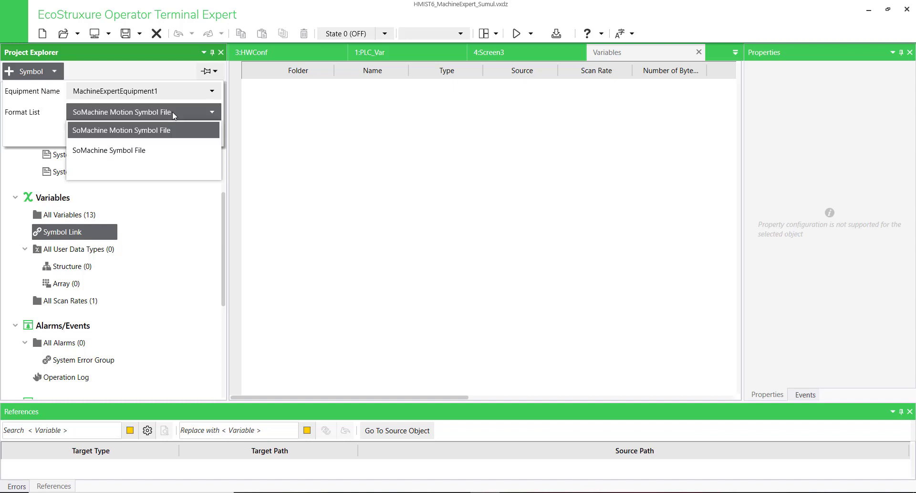
left_click(133, 152)
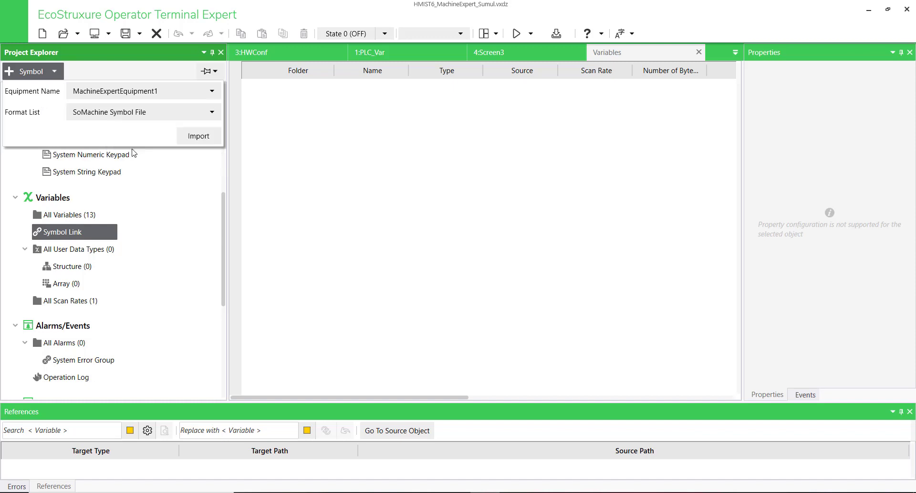
left_click(208, 138)
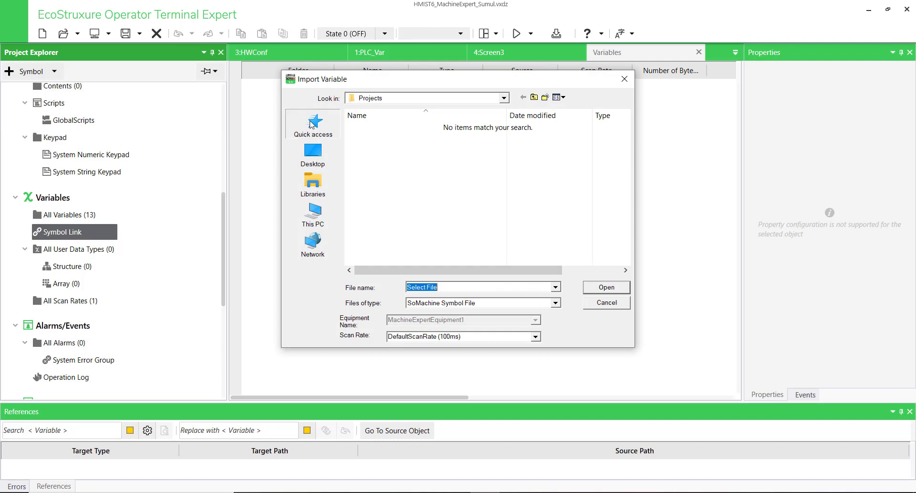
left_click(313, 125)
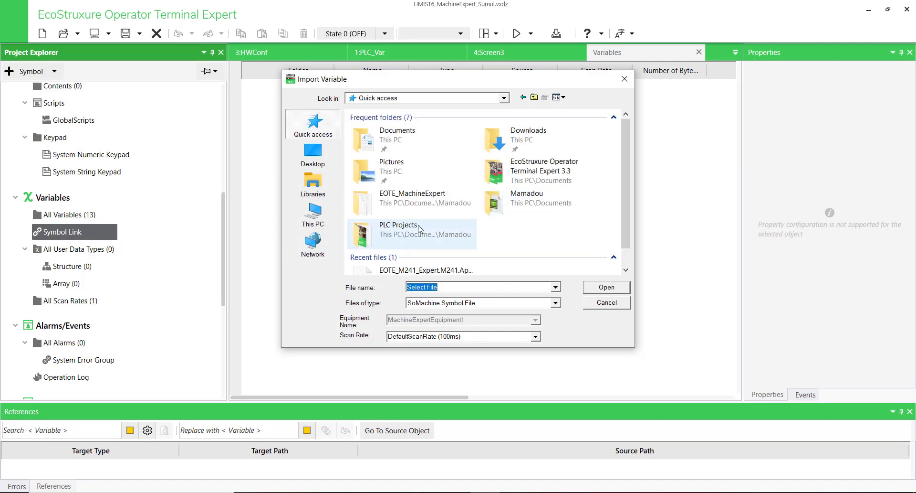
double_click(376, 213)
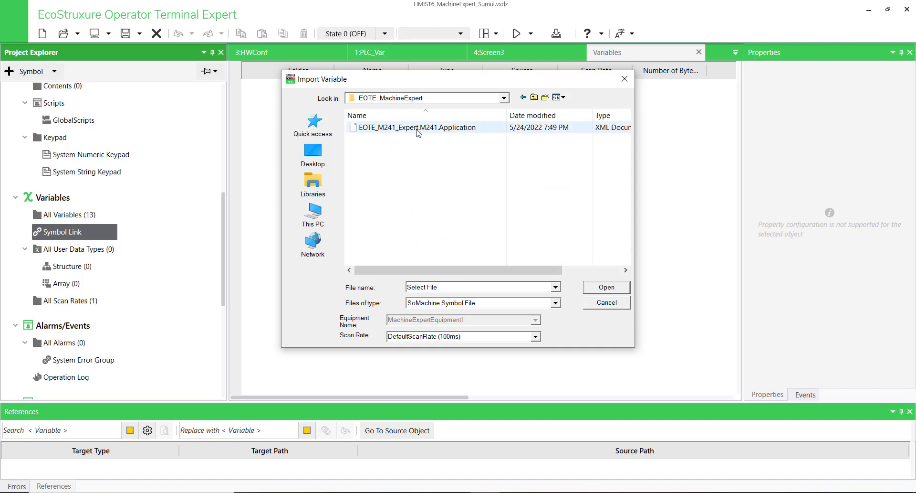
left_click(418, 133)
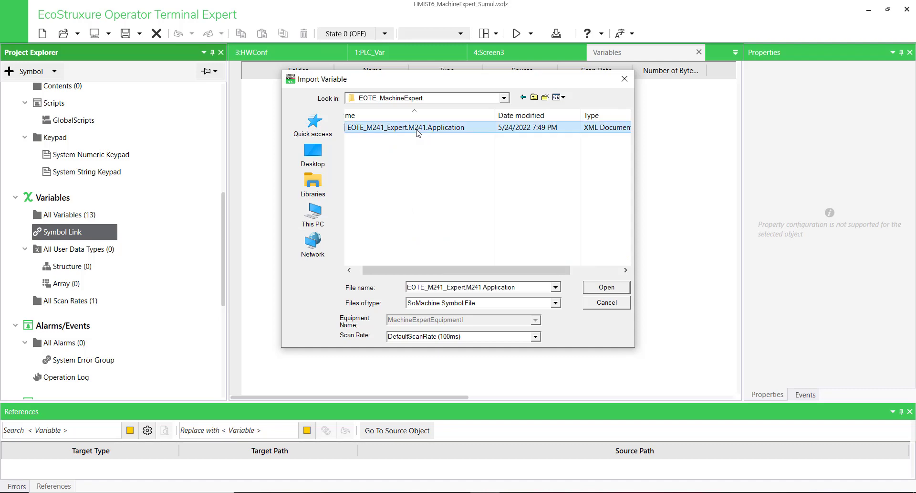
left_click(606, 288)
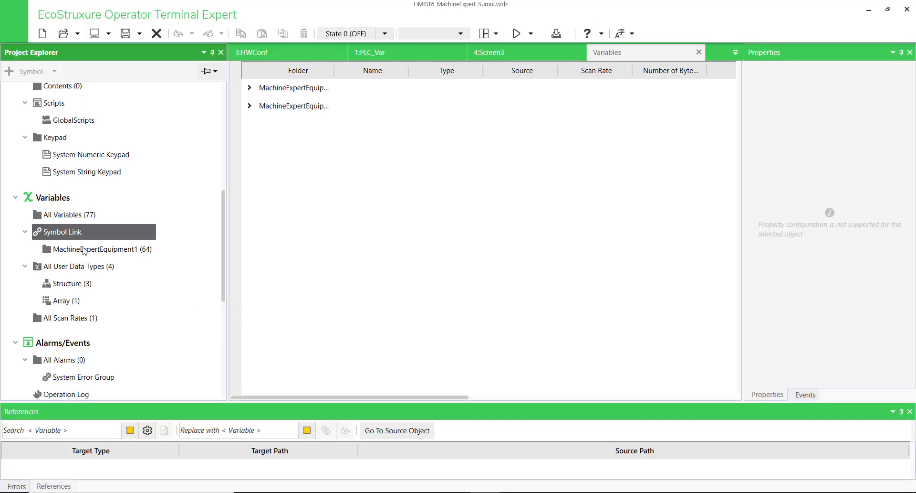
- Show all 64 imported variables, then open the PLC_Var screen
left_click(83, 216)
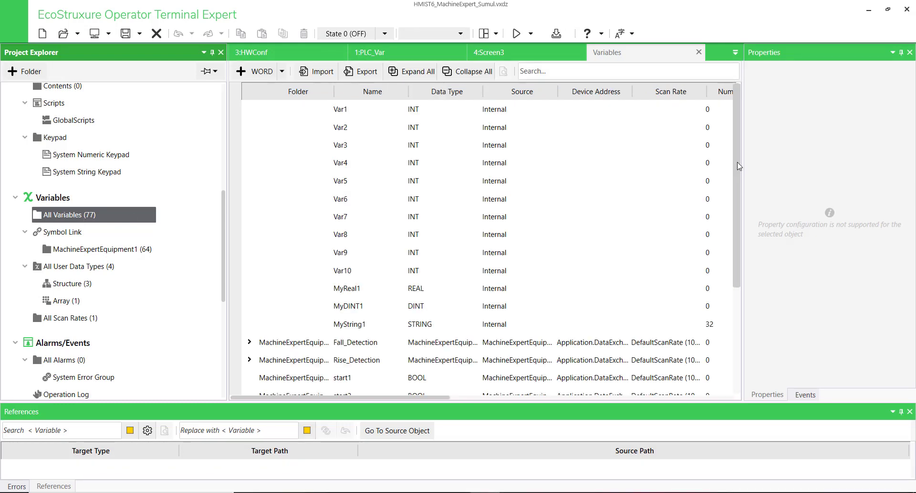
left_click_drag(738, 162, 744, 310)
left_click(369, 52)
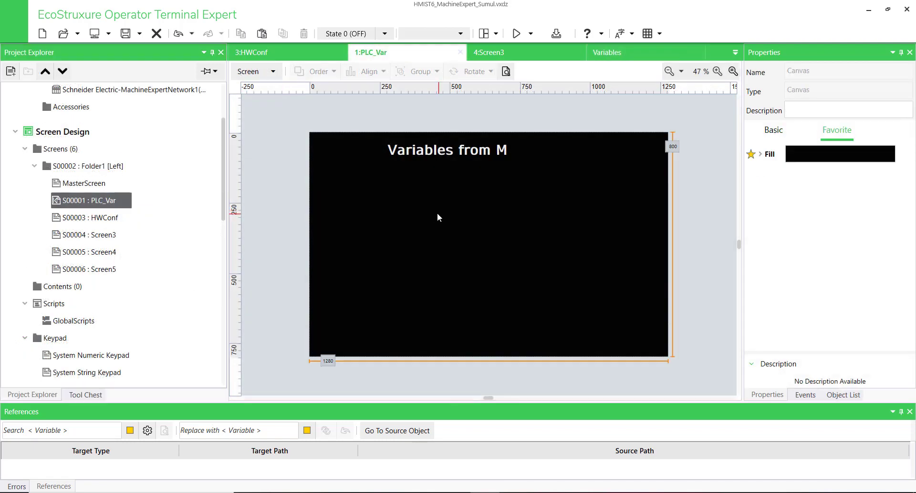
- Place Tool Chest parts on PLC_Var, restoring the numeric display and adding a text box
left_click(82, 394)
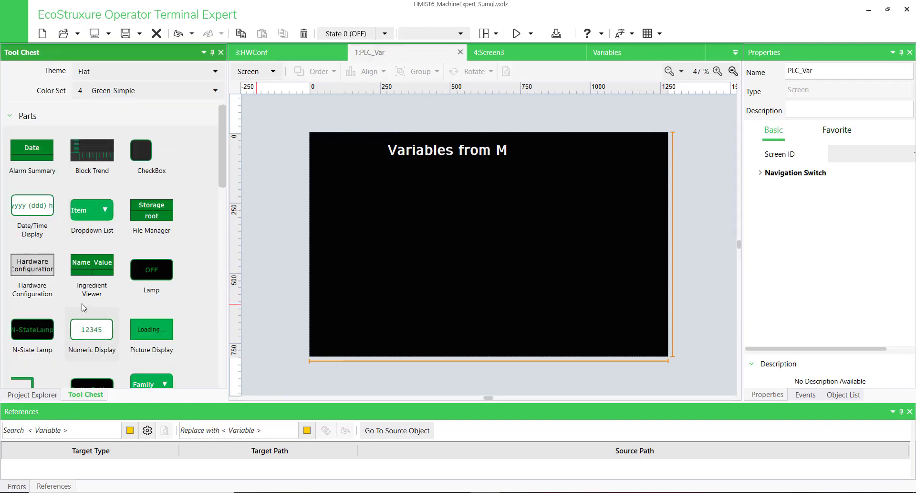
scroll(84, 310, "down", 3)
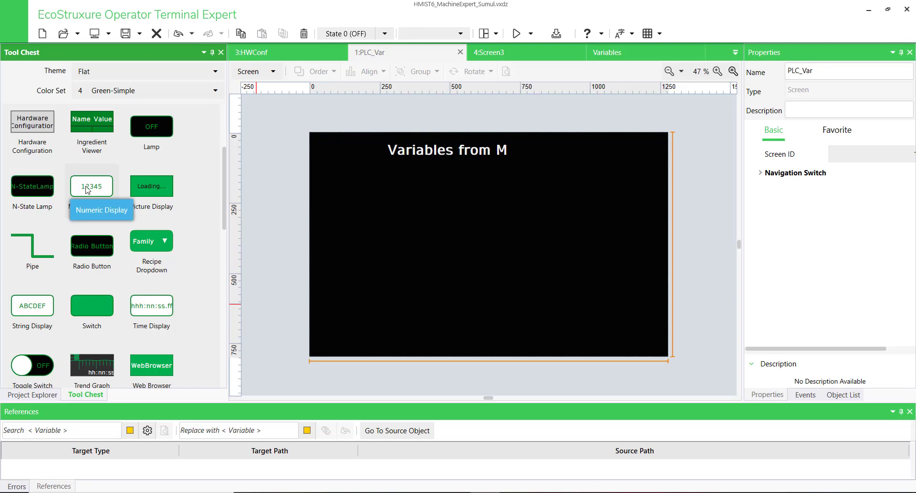
left_click(409, 193)
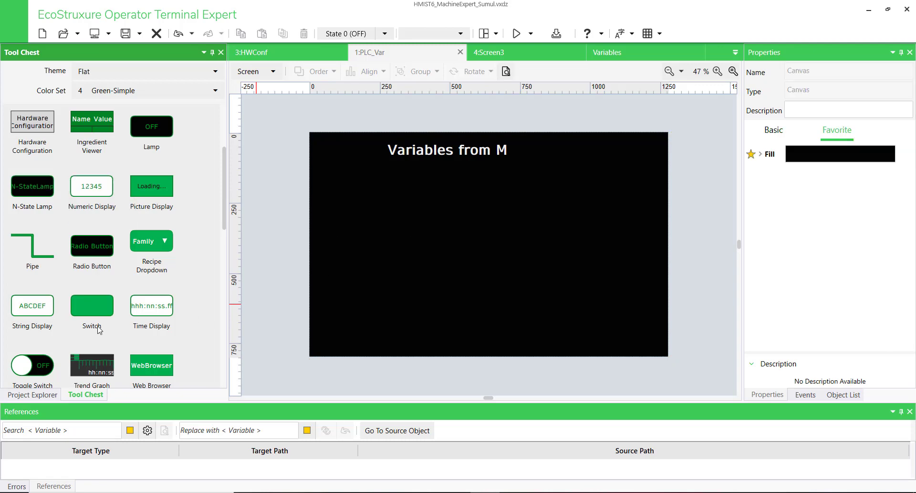
key("ctrl+z")
scroll(69, 305, "down", 4)
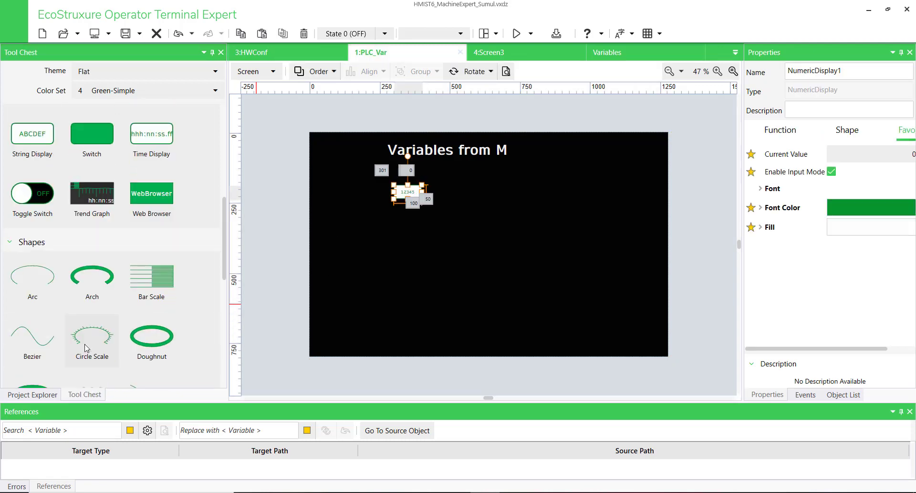
scroll(86, 348, "down", 6)
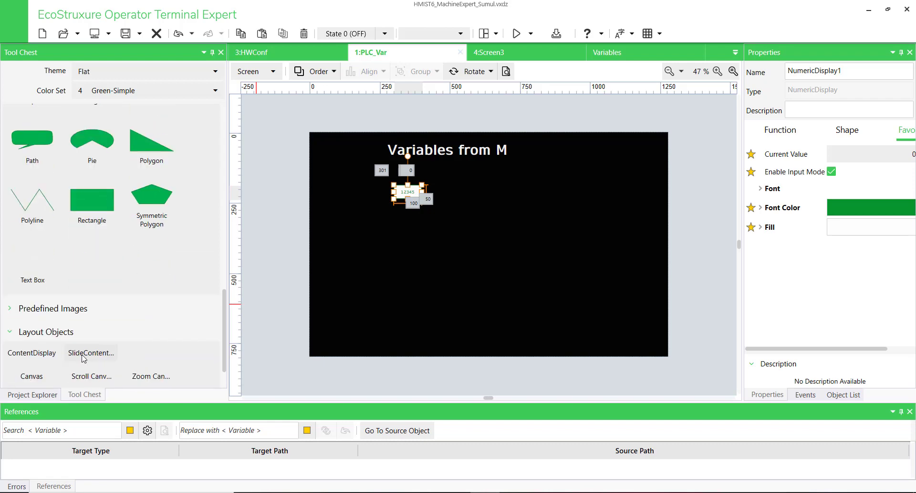
left_click_drag(30, 283, 344, 201)
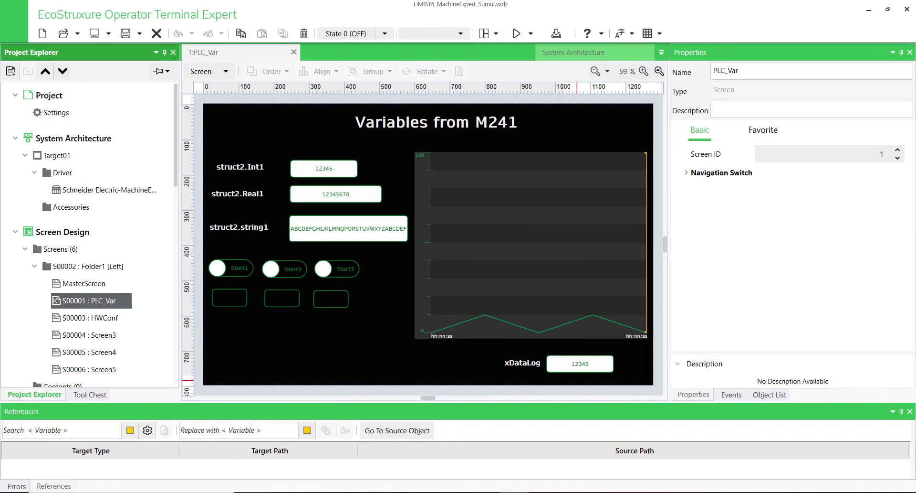
- Check the struct2.Int1, struct2.Real1 and struct2.string1 displays' variable bindings
left_click(332, 171)
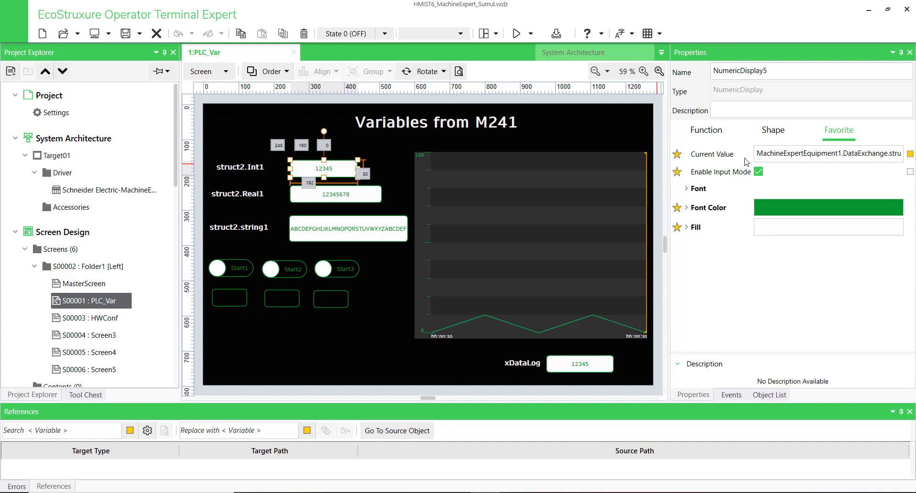
left_click(349, 198)
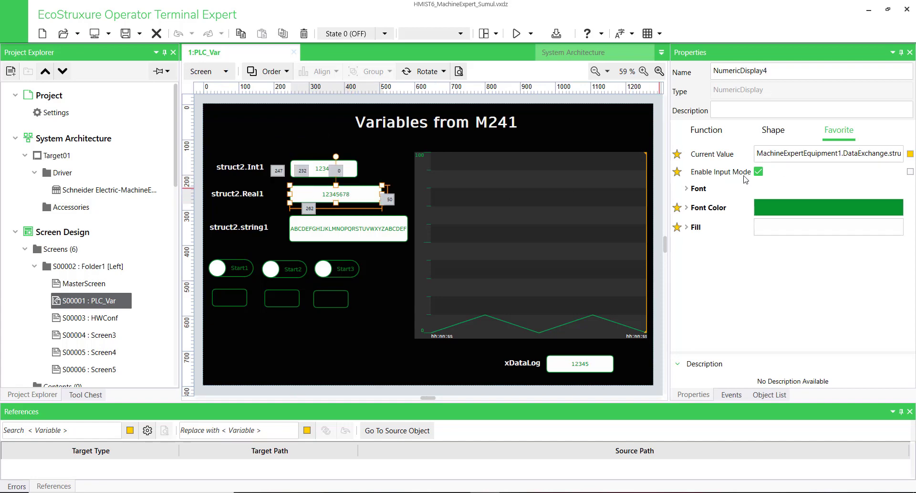
left_click_drag(845, 156, 915, 155)
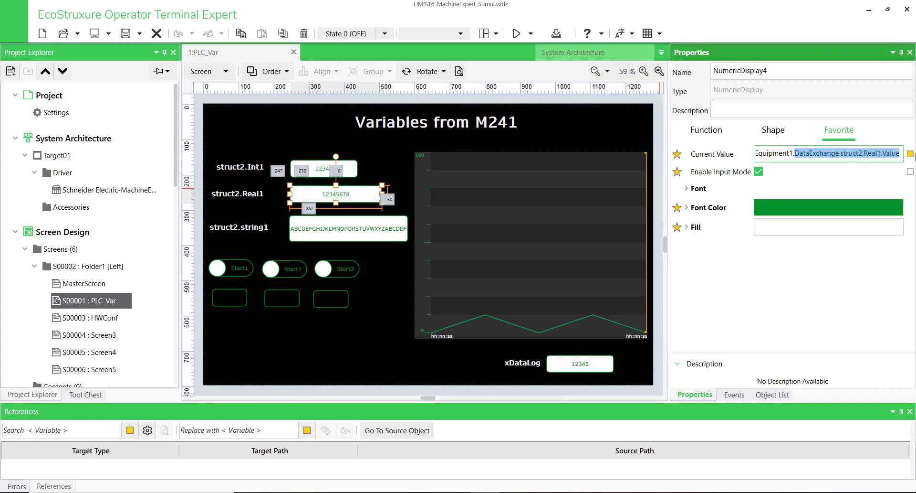
left_click(354, 228)
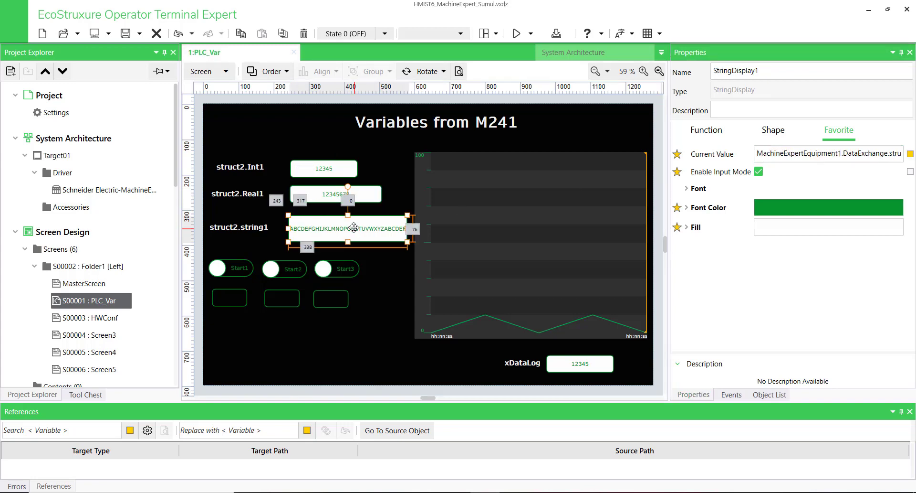
- Check the trend graph's Channel 1 variable, then return to Machine Expert Logic Builder
left_click(518, 289)
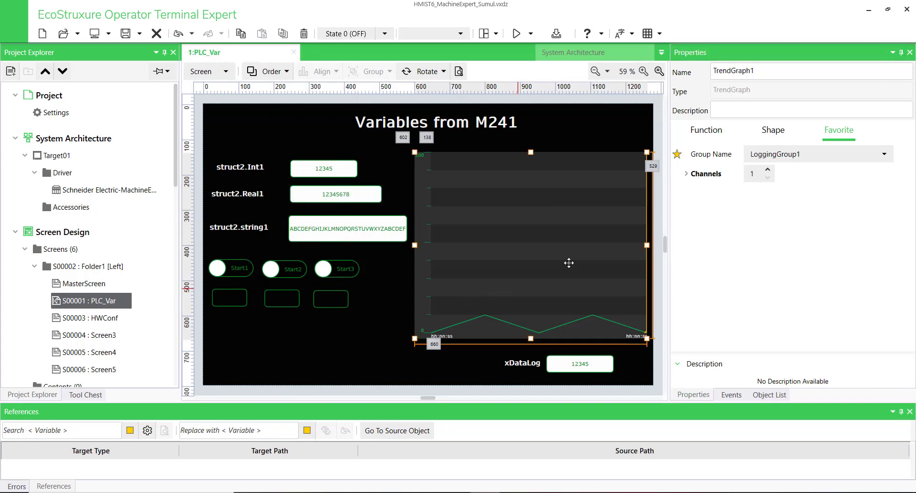
left_click(687, 174)
left_click(695, 192)
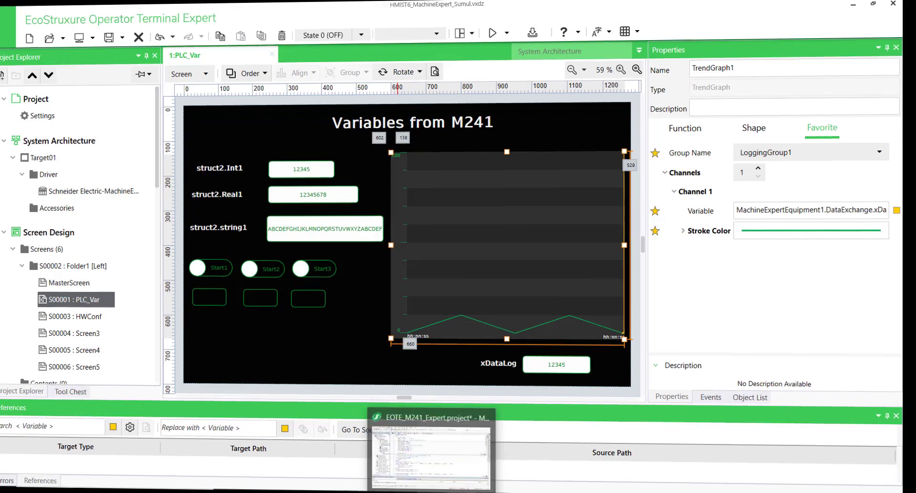
left_click(439, 474)
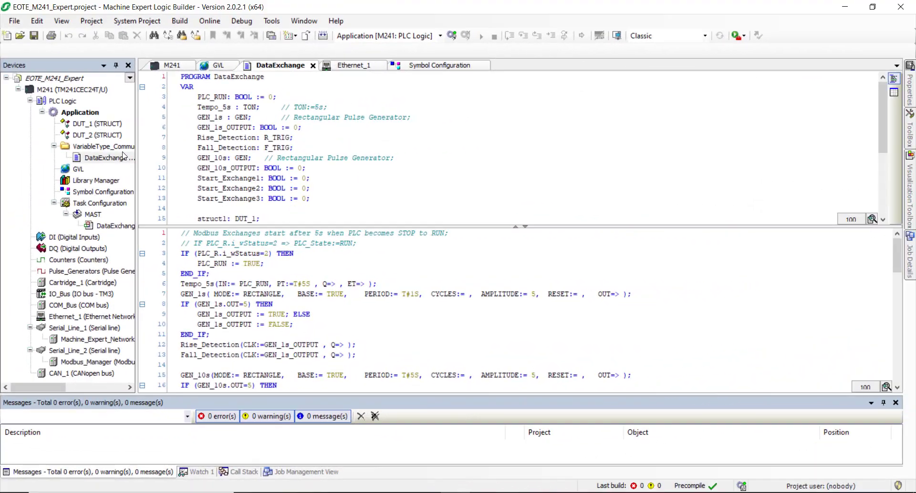
- Scan the network and make TM241CEC24T_U at 192.168.0.30 the active path
left_click(173, 67)
left_click(210, 95)
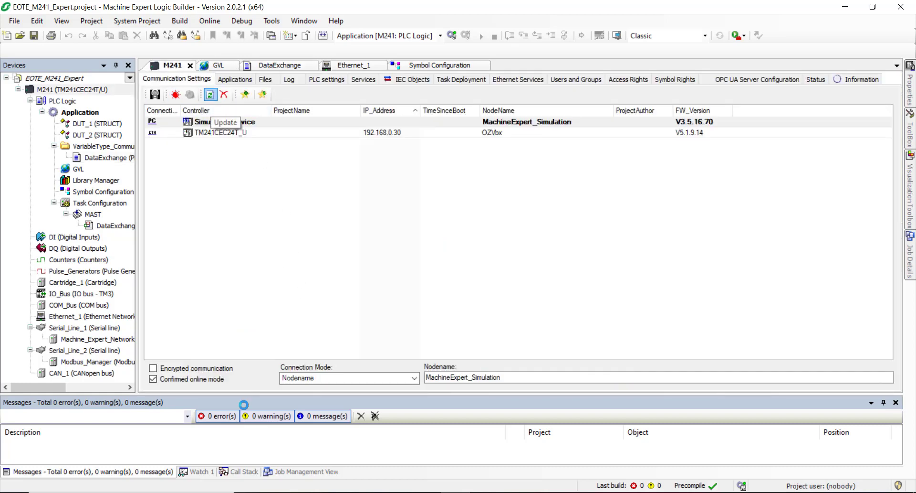
left_click(227, 133)
double_click(221, 134)
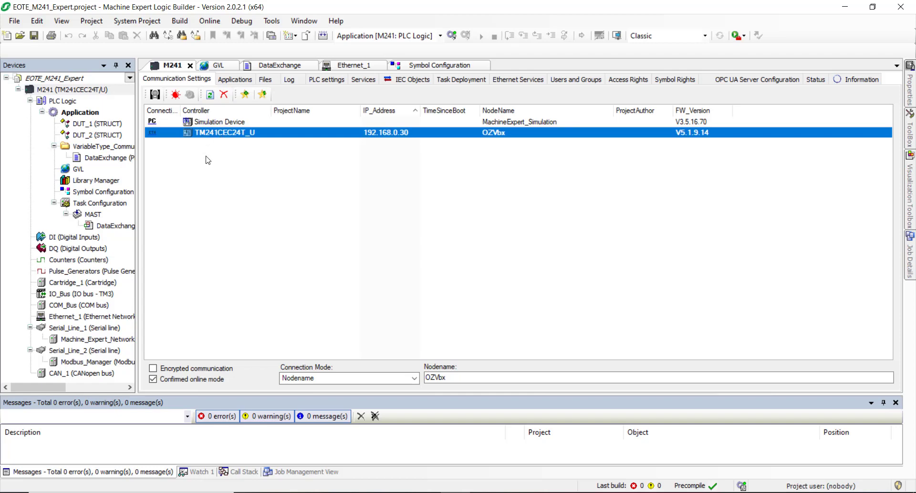
- Copy the controller's node name and start logging in
left_click_drag(454, 377, 419, 380)
right_click(431, 377)
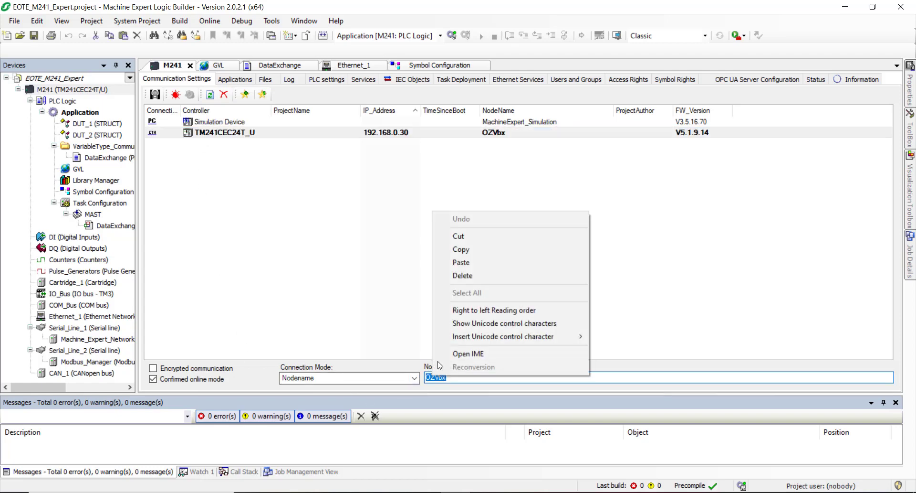
left_click(461, 249)
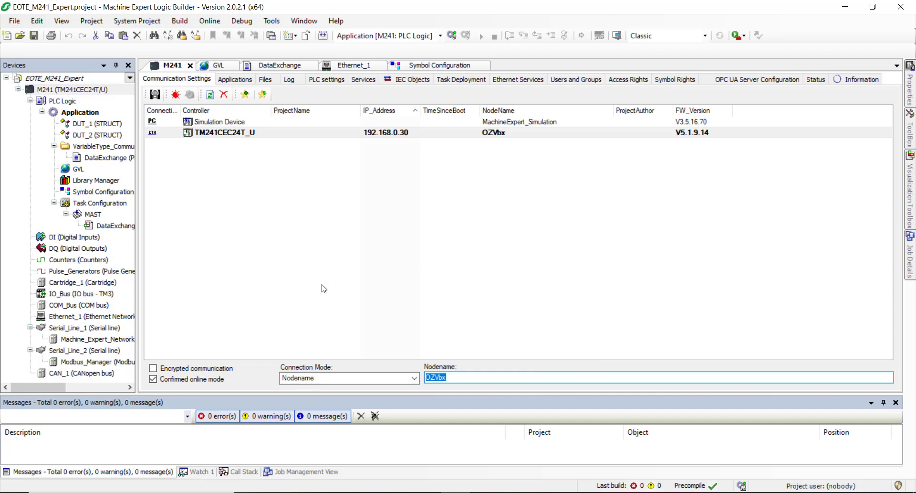
left_click(452, 34)
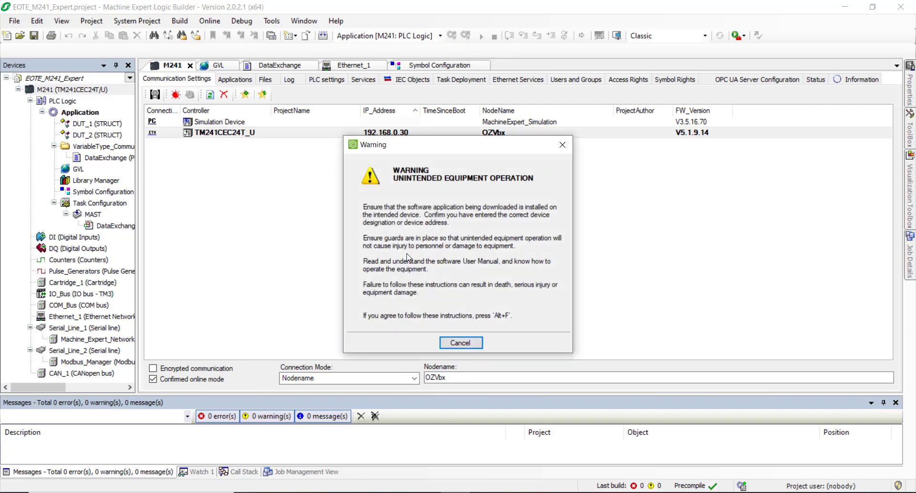
- Accept the warning, log in with the device user name and password, and confirm the download
key("alt+f")
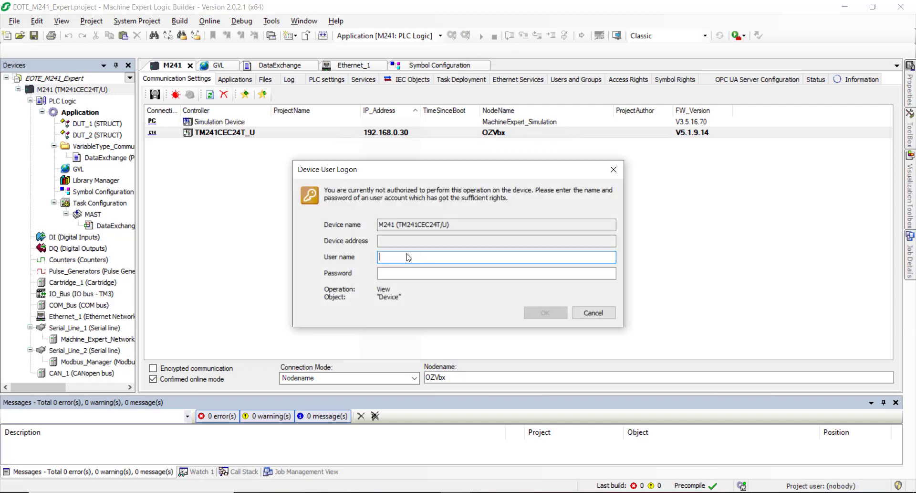
type("Administrator")
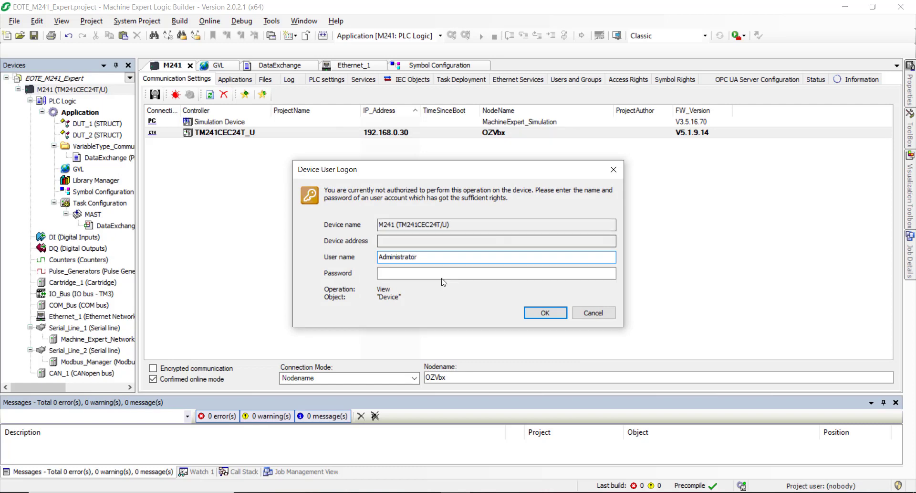
left_click(445, 272)
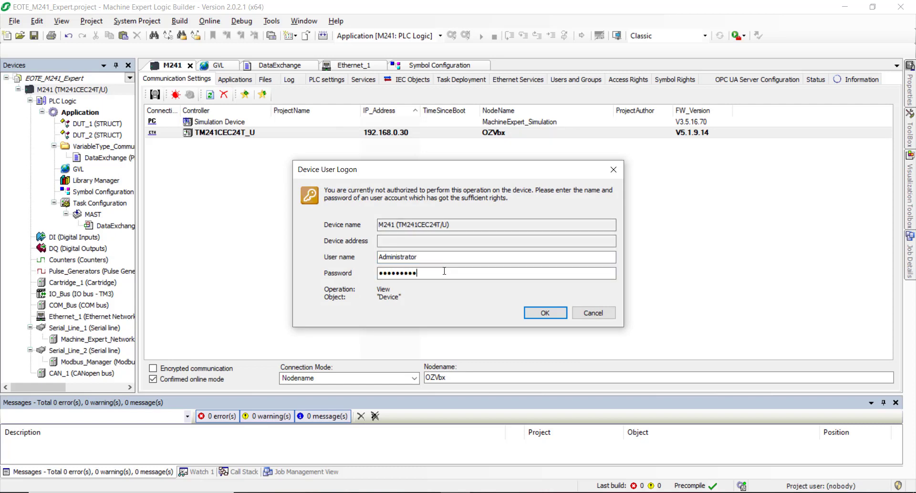
left_click(545, 312)
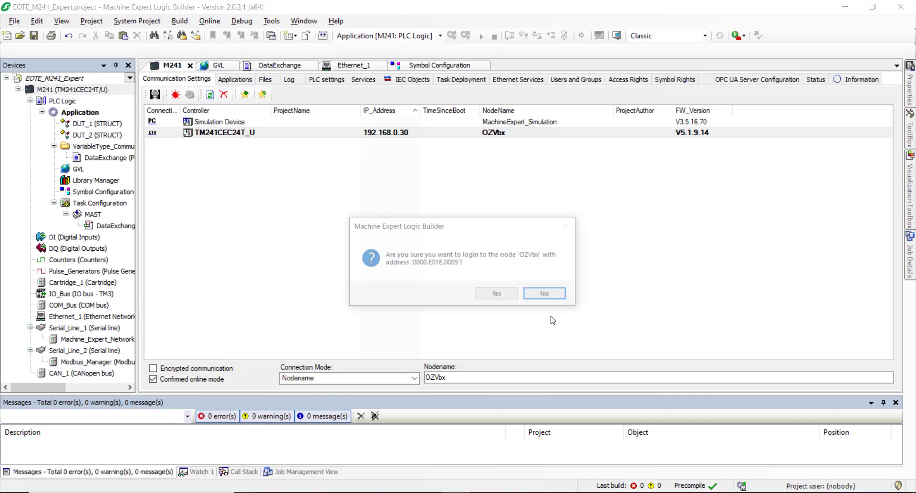
left_click(497, 293)
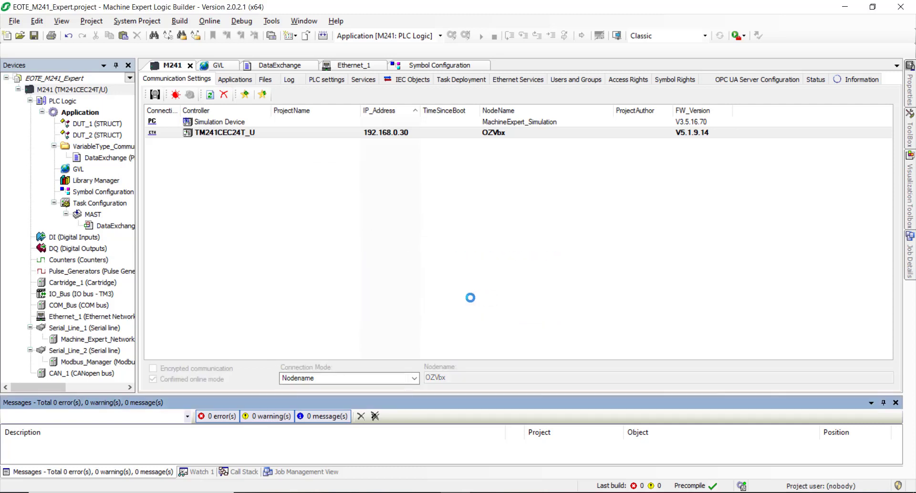
left_click(432, 283)
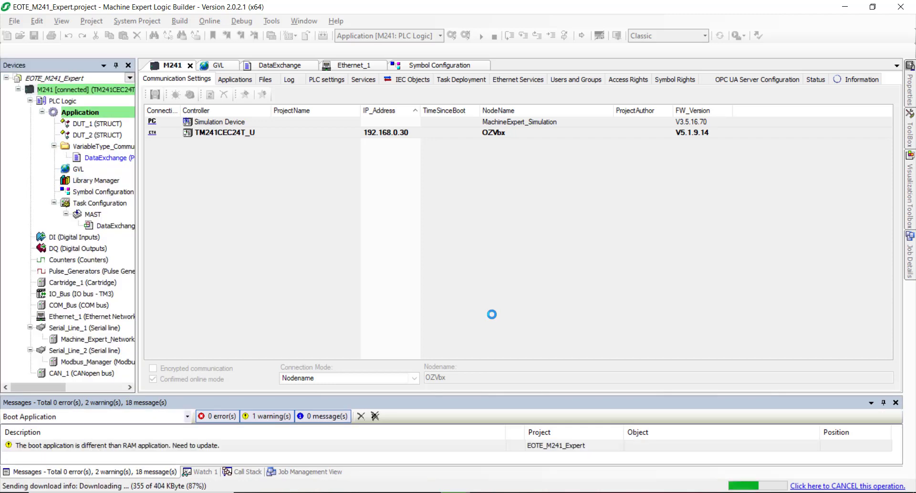
- Dismiss the post-configuration warning and start the application, viewing DataExchange live values
left_click(570, 234)
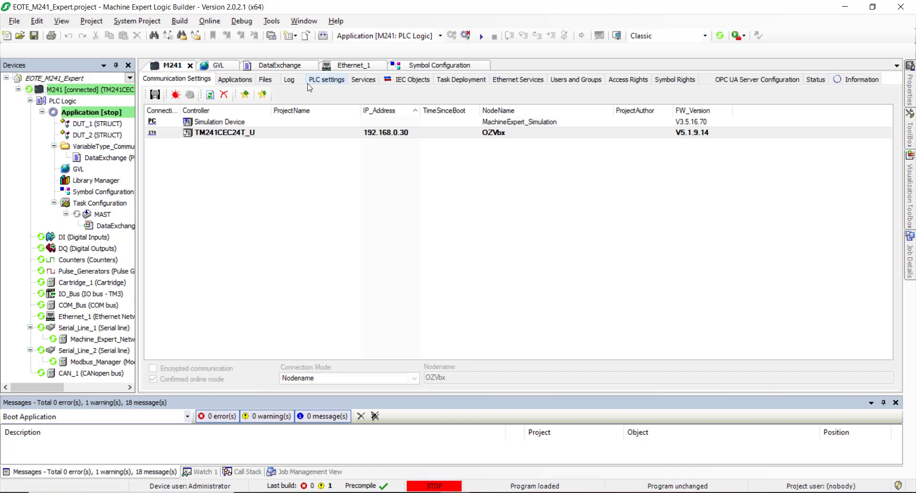
left_click(275, 67)
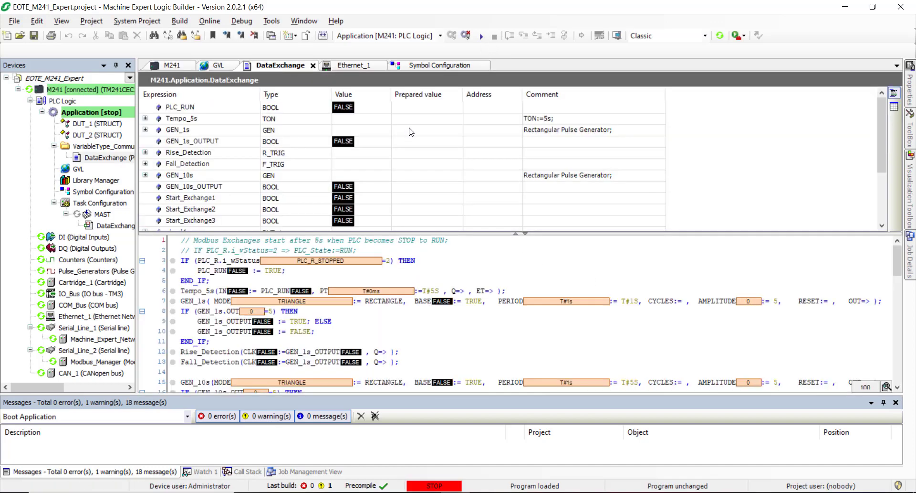
left_click(481, 36)
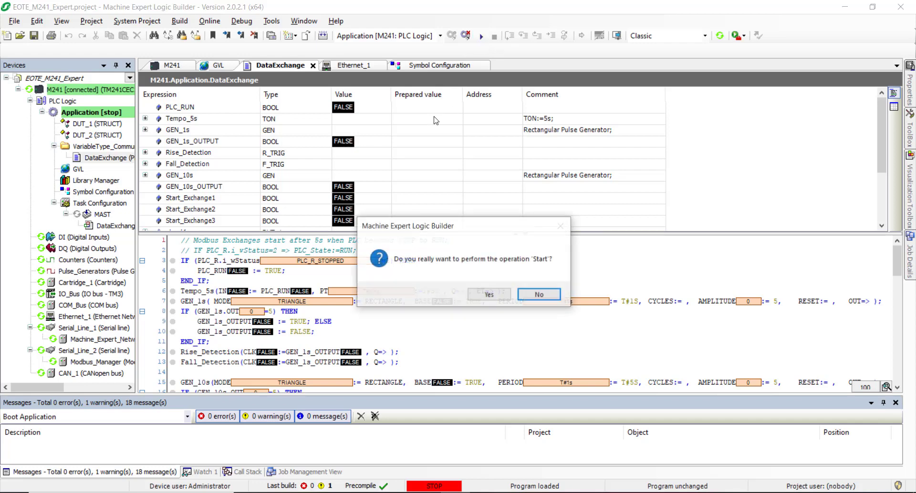
key("F5")
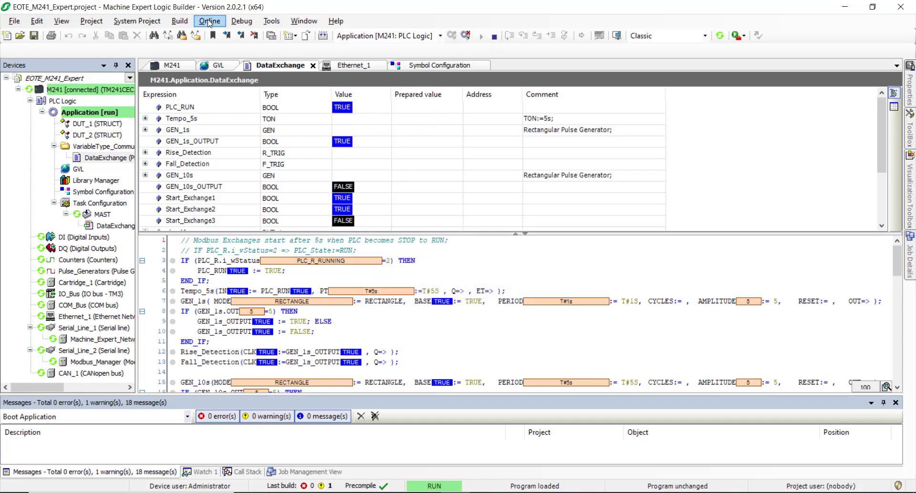
- Review the Online > Security user rights options and leave them unchanged
left_click(209, 21)
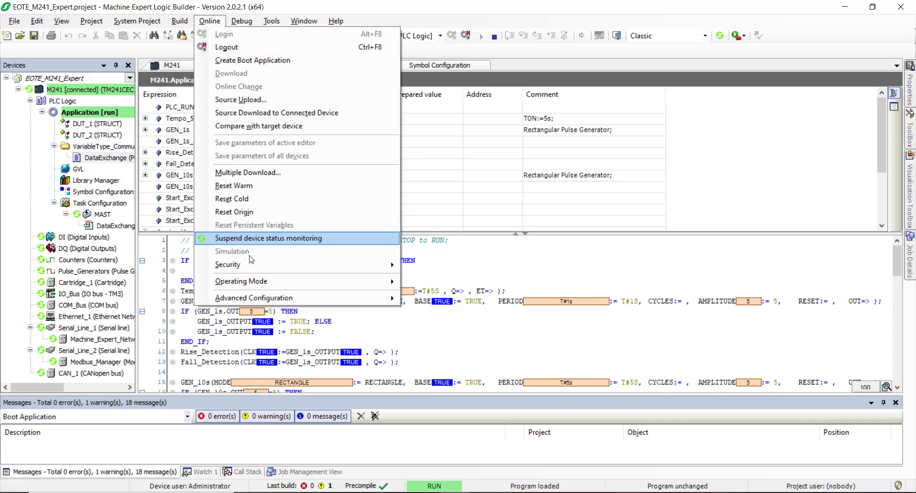
mouse_move(258, 267)
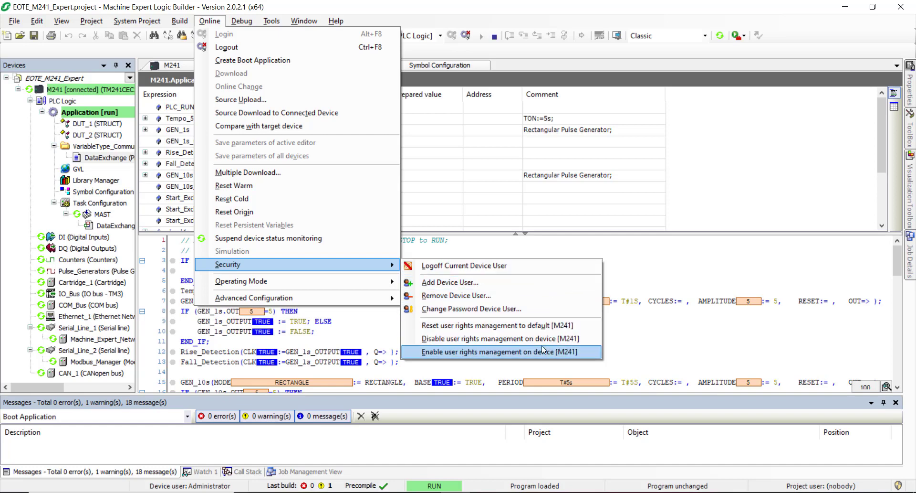
key("Escape")
key("Escape")
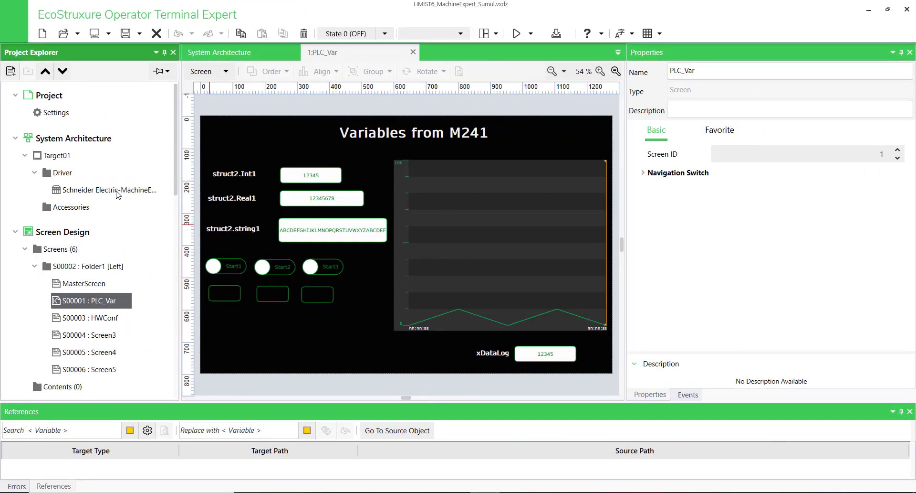
- Show MachineExpertEquipment1's settings from the Schneider Electric driver's equipment list
left_click(311, 175)
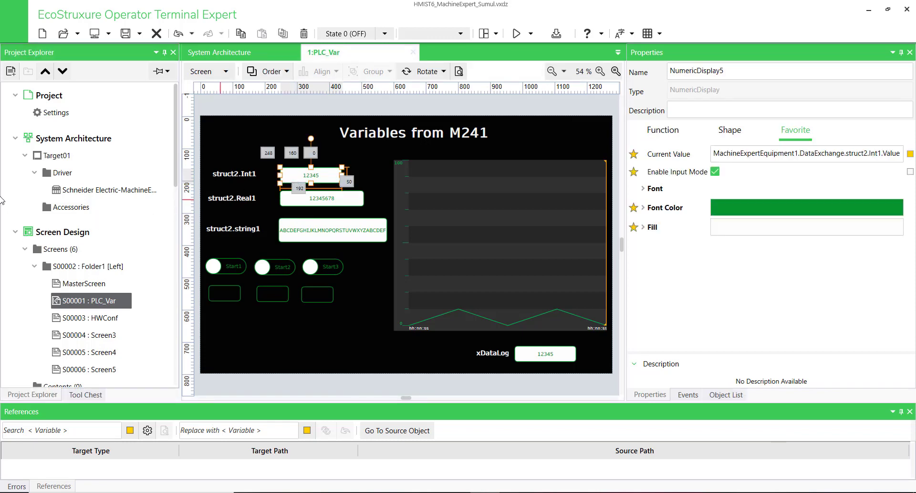
double_click(111, 189)
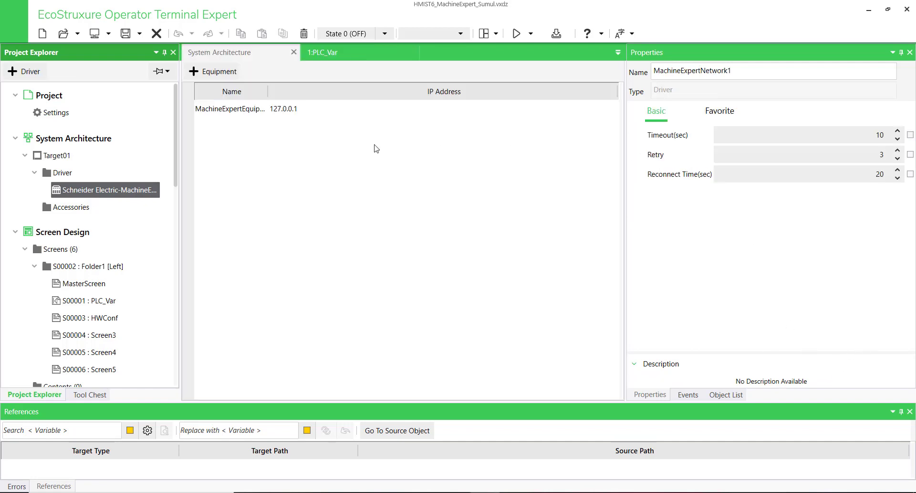
left_click(296, 113)
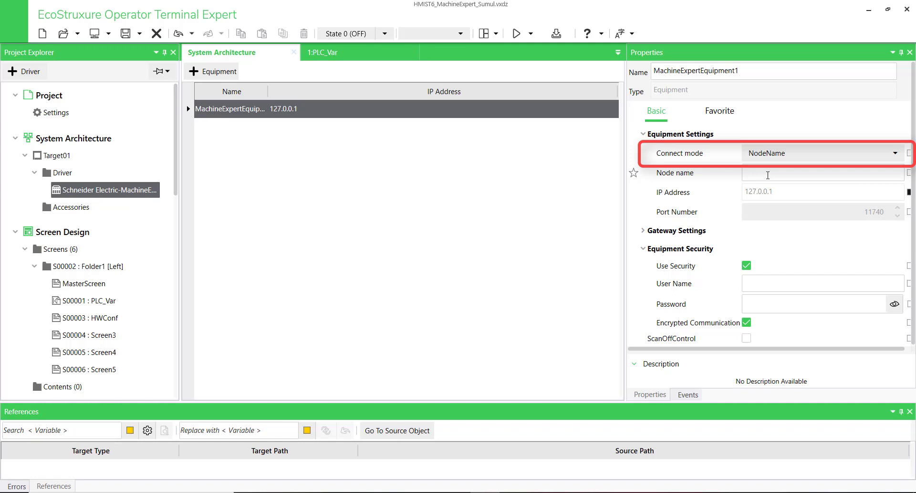
- Paste OZVbx into the equipment's Node name field
left_click(768, 175)
right_click(767, 178)
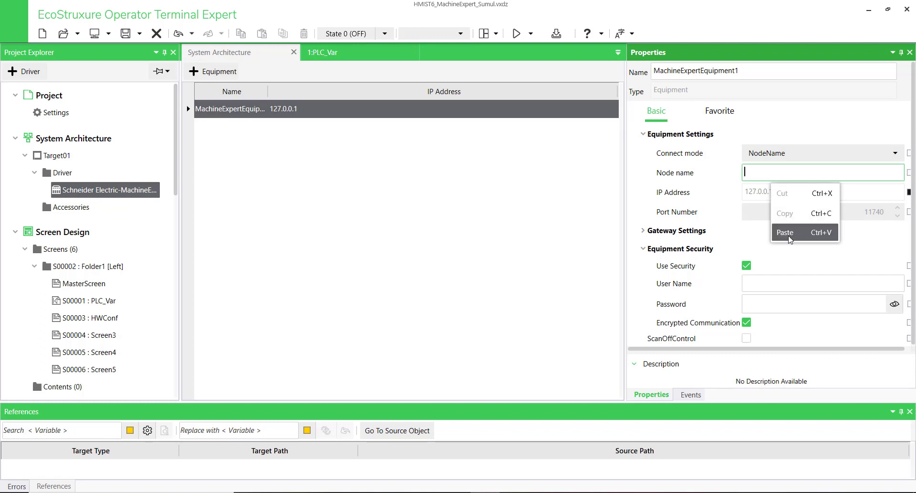
left_click(788, 233)
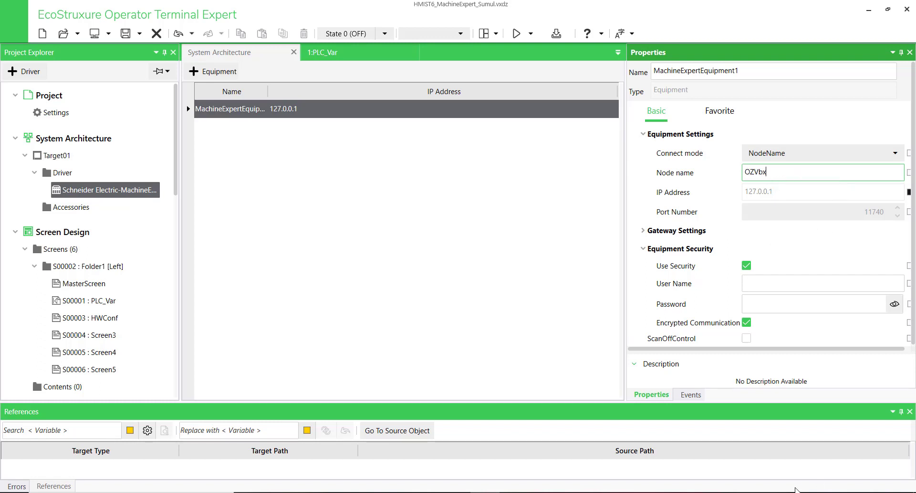
- Enter the device user name and password, then untick Encrypted Communication
left_click(786, 283)
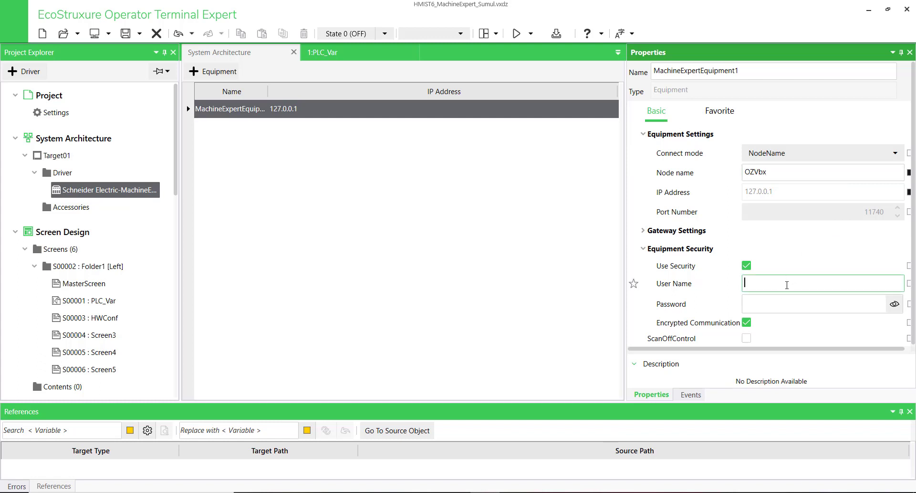
type("Administrator")
left_click(812, 309)
type("***")
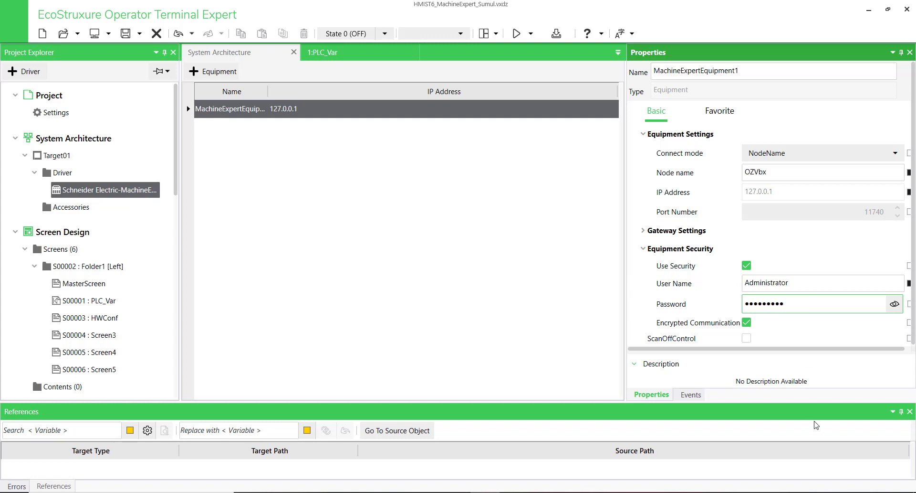
left_click(747, 326)
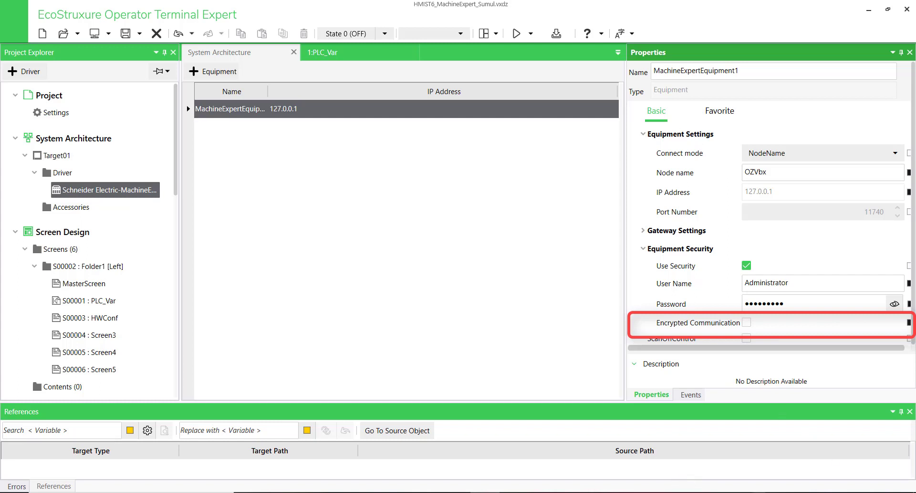
left_click(759, 492)
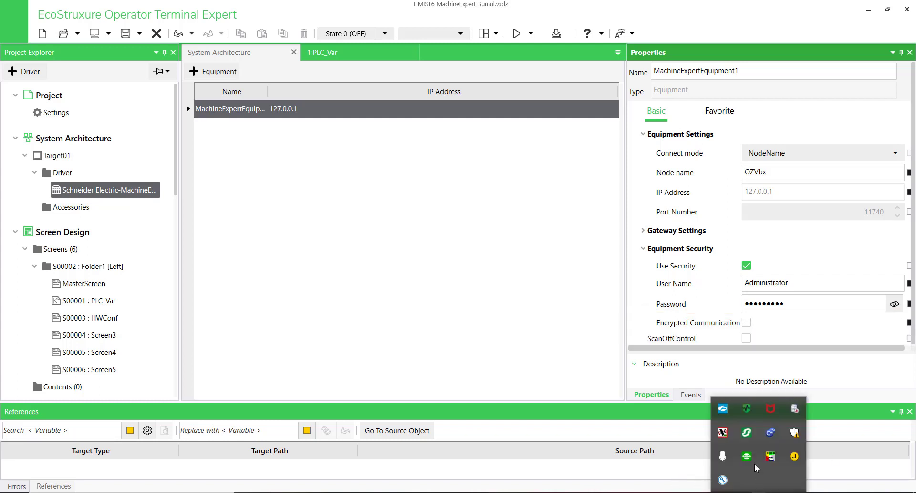
- Start the HMI simulation from the gateway tray and place it beside Logic Builder
left_click(747, 437)
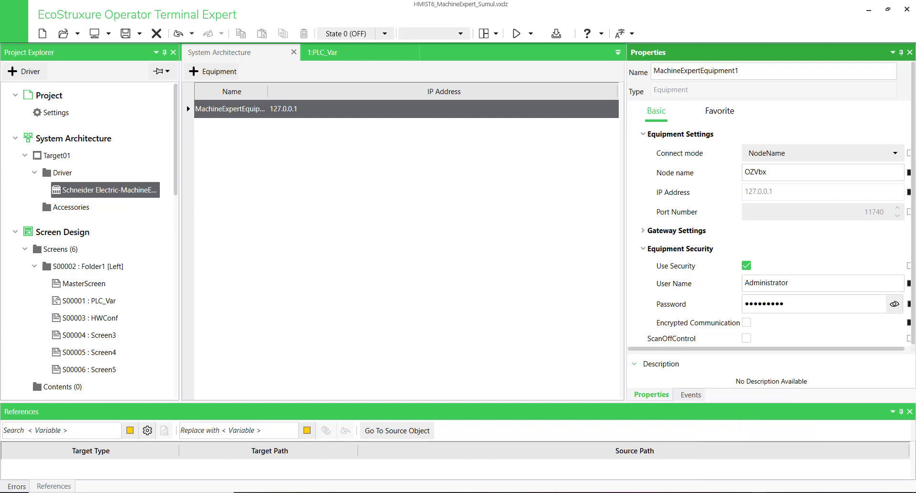
left_click(532, 34)
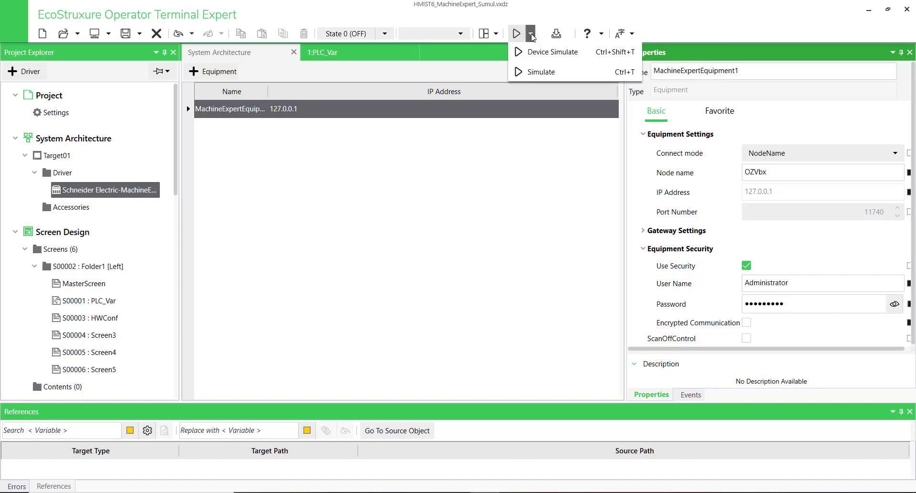
left_click(544, 72)
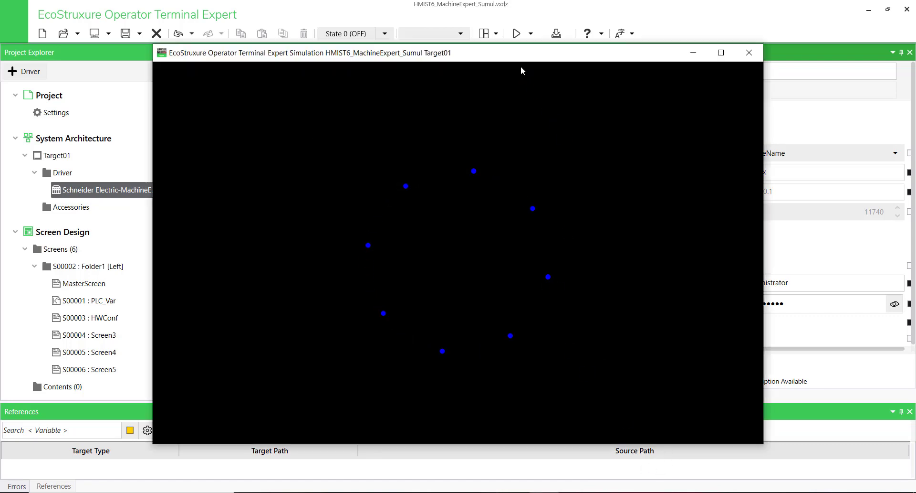
left_click_drag(515, 59, 677, 26)
left_click(870, 8)
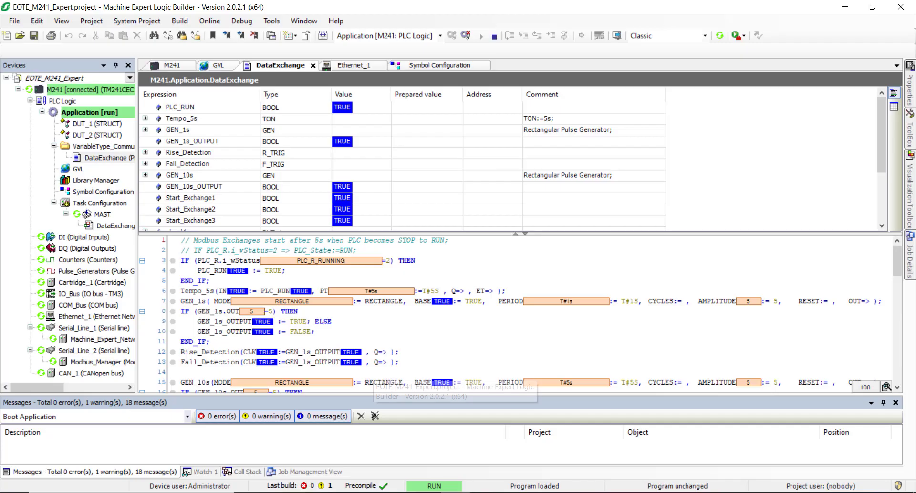
left_click(872, 6)
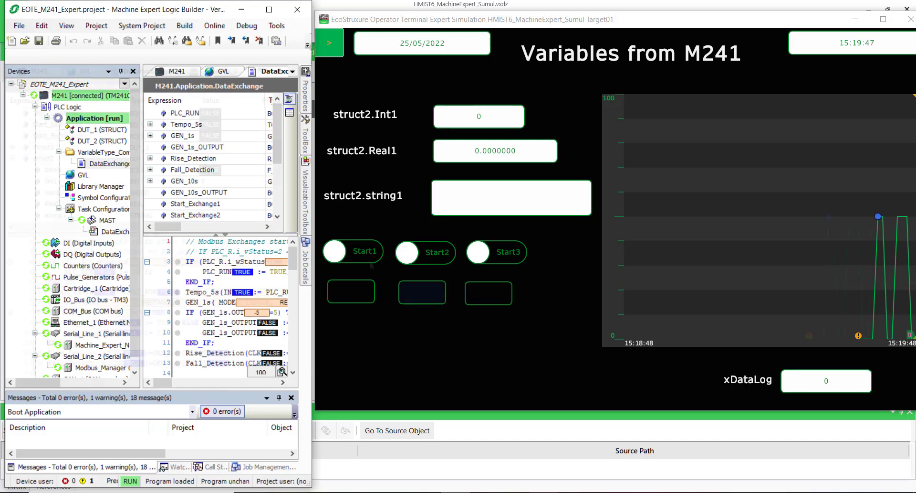
- Switch on Start2 and Start1 in the simulation while watching live M241 values
left_click(133, 71)
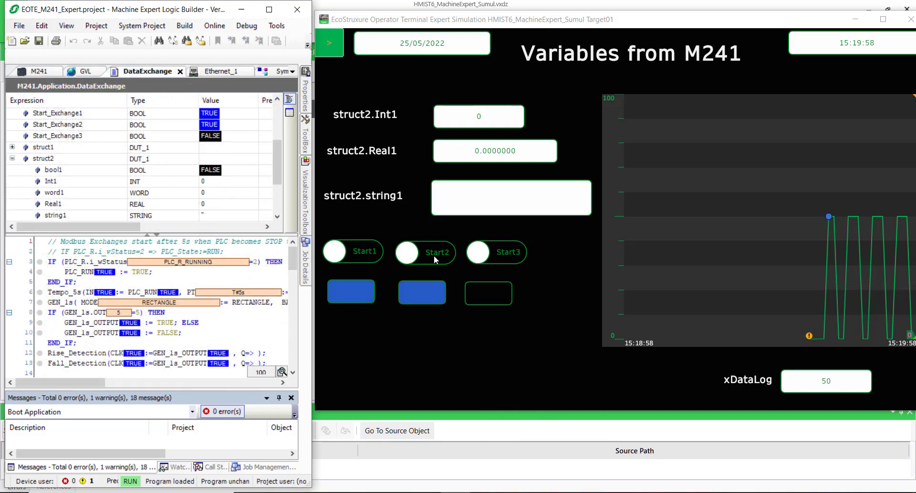
left_click(434, 256)
scroll(129, 183, "down", 1)
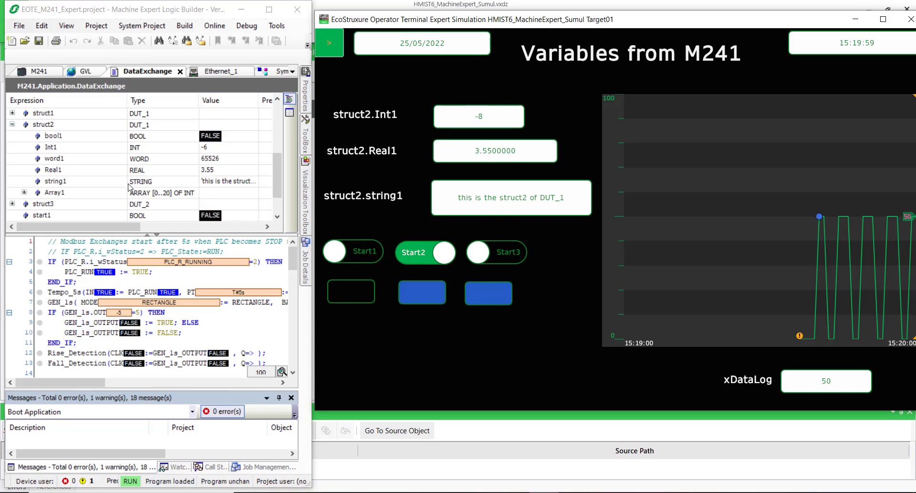
scroll(194, 201, "down", 1)
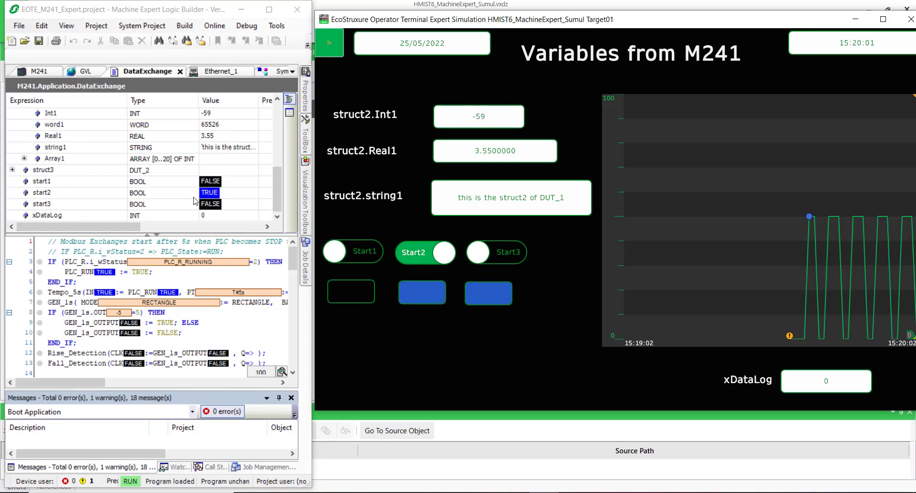
left_click(363, 253)
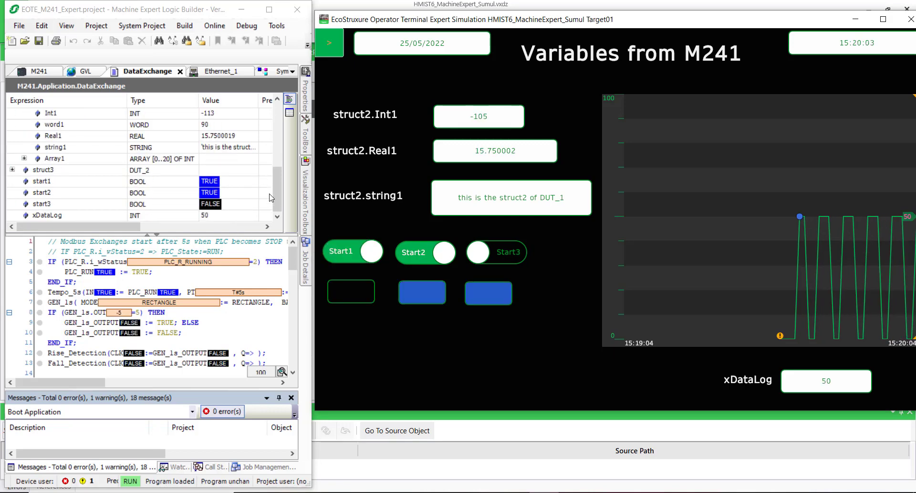
scroll(277, 182, "up", 2)
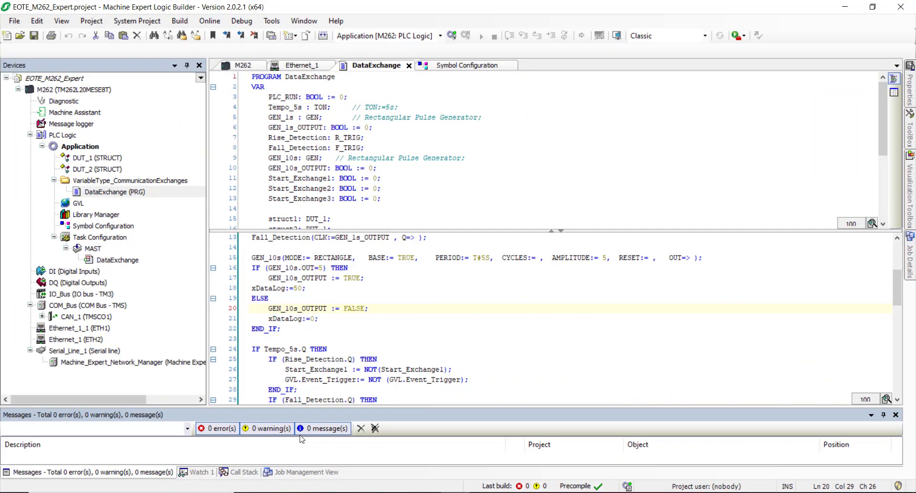
- Set IP Address (Fast TCP) mode with target 192.168.0.70 and test the connection
left_click(243, 66)
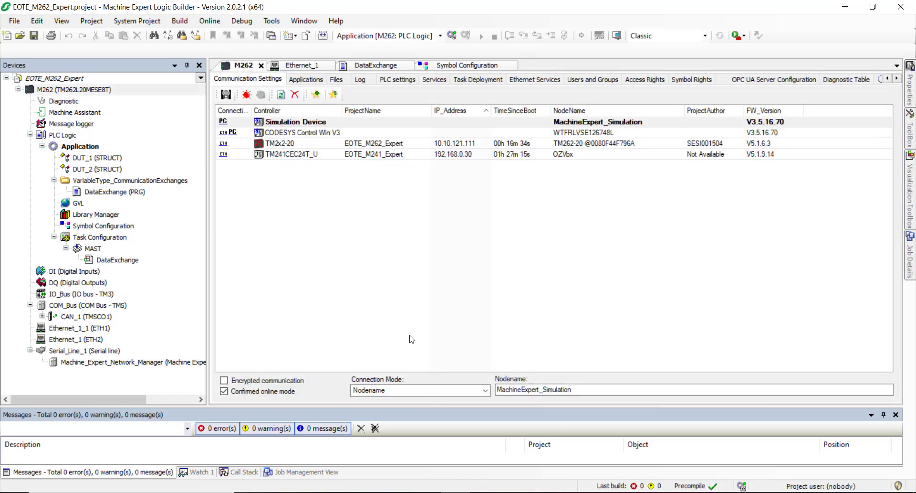
left_click(484, 390)
left_click(416, 410)
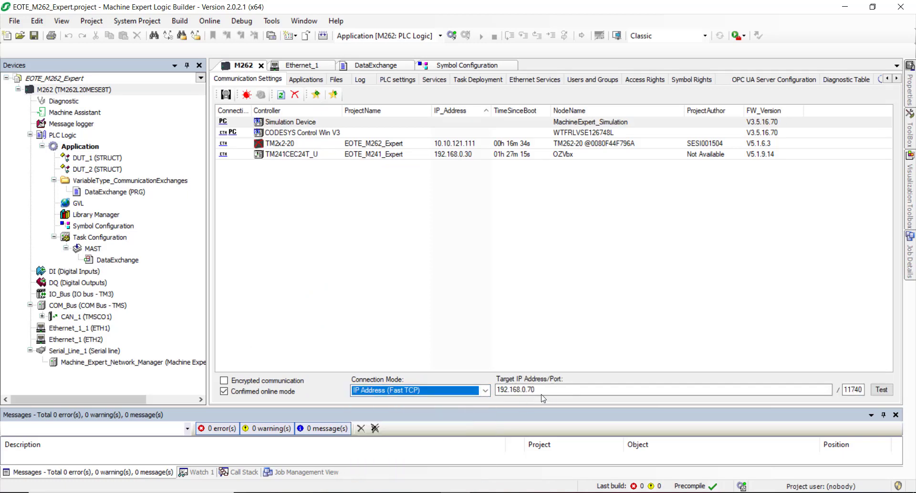
left_click(542, 387)
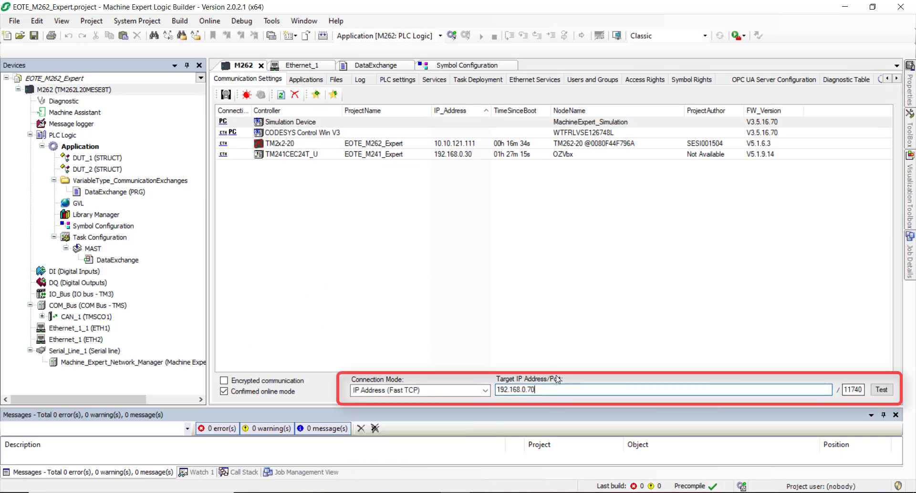
left_click(883, 390)
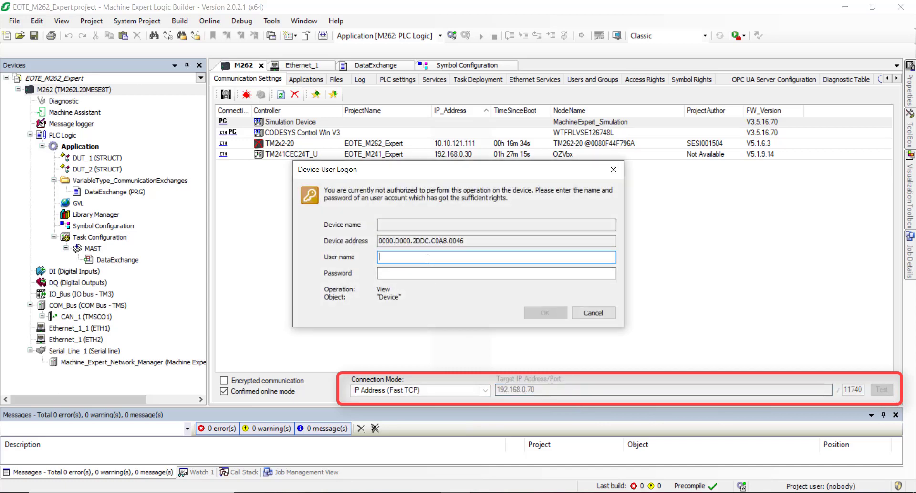
- Log in with the device user name and password and acknowledge the successful test
type("Administrator")
left_click(430, 273)
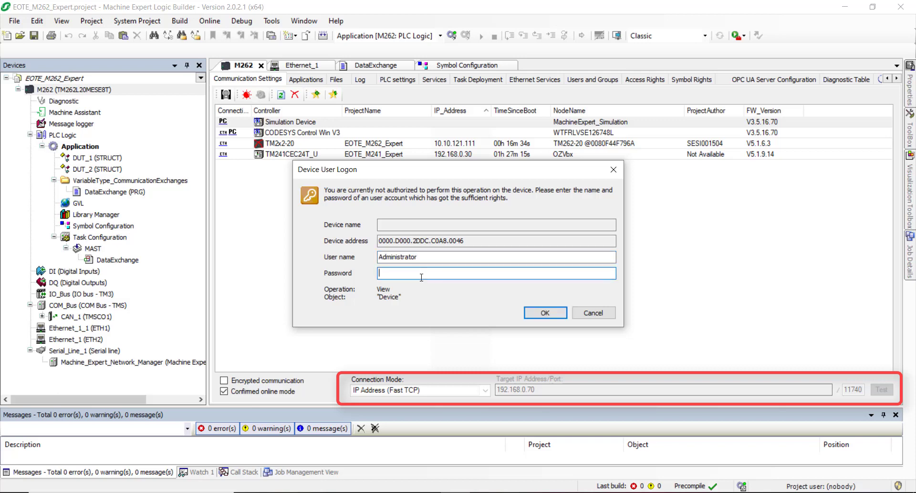
key("ctrl+v")
left_click(549, 314)
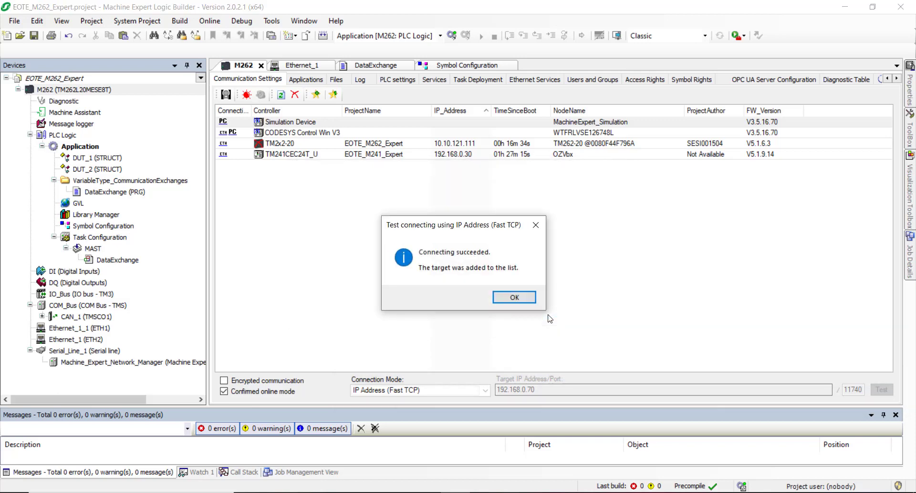
left_click(513, 297)
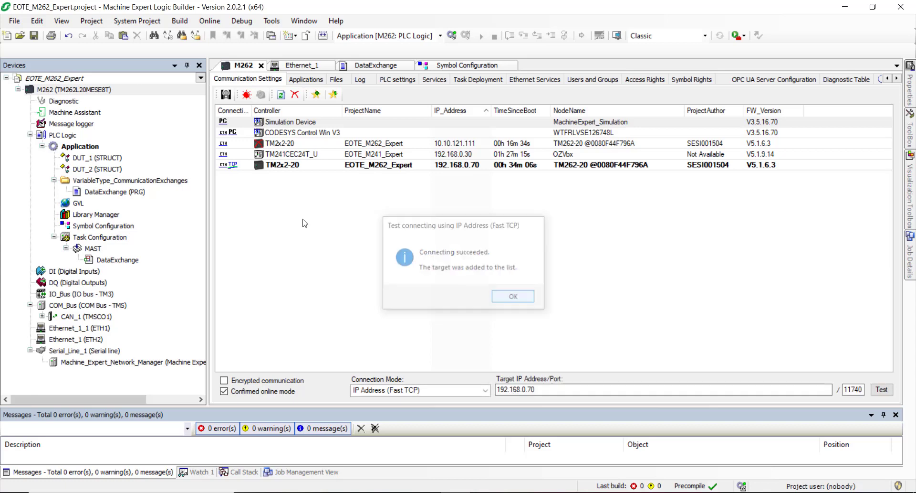
- Log in to the M262 controller, accepting the warning and entering device credentials
left_click(301, 168)
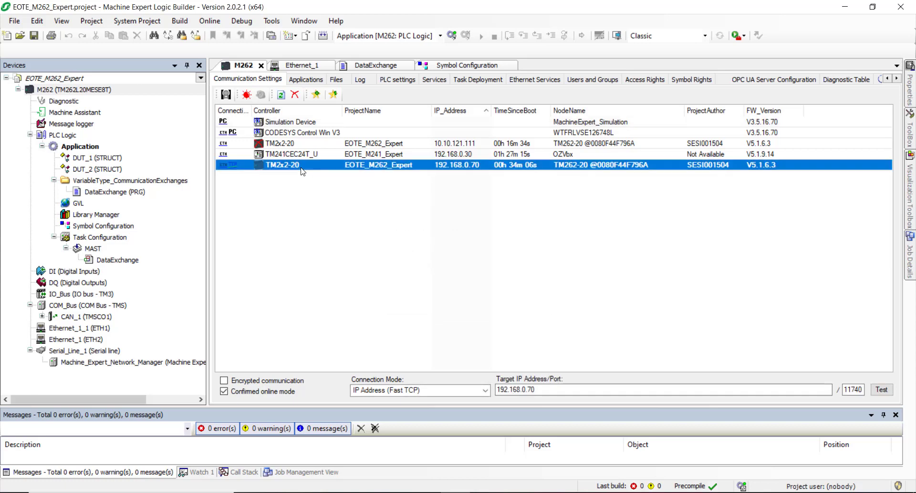
left_click(452, 36)
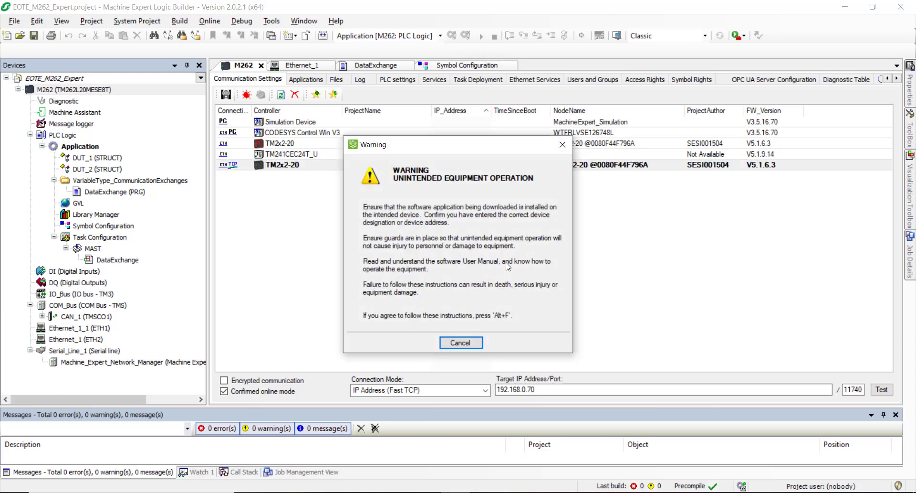
key("alt+f")
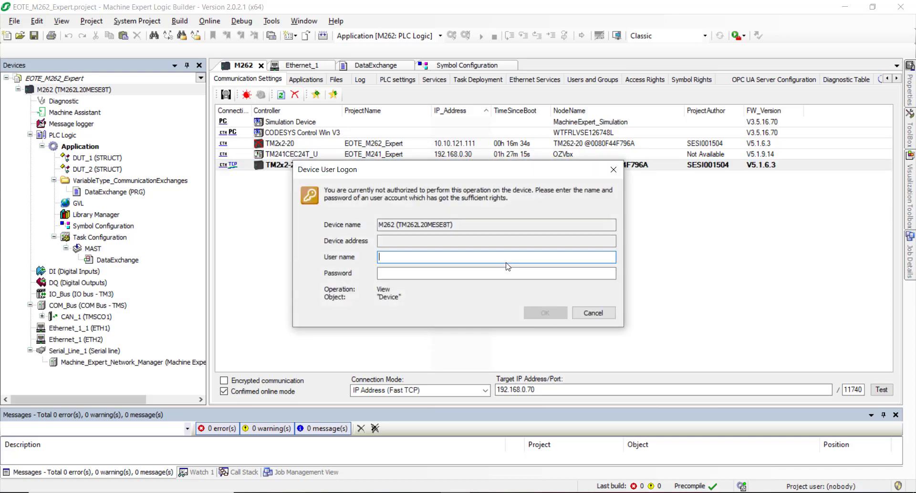
type("Administrator")
key("Tab")
type("**********")
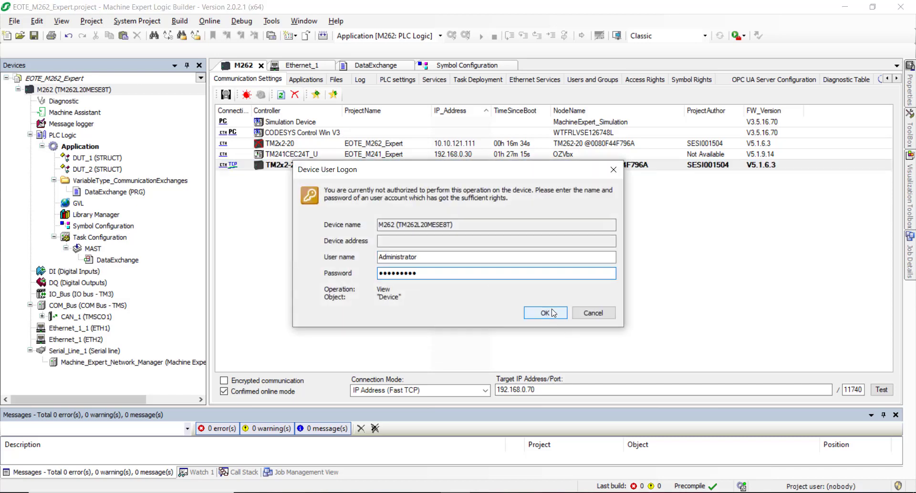
left_click(545, 313)
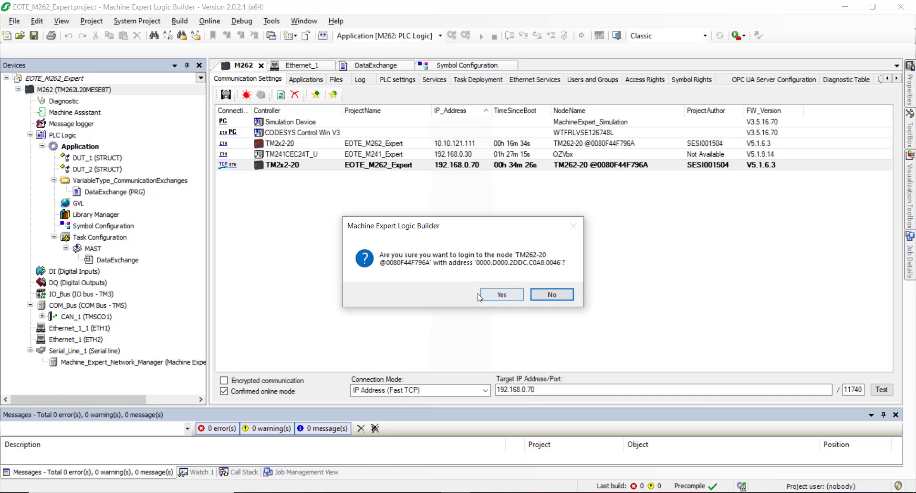
- Download the application, view DataExchange online, and start the application
left_click(490, 294)
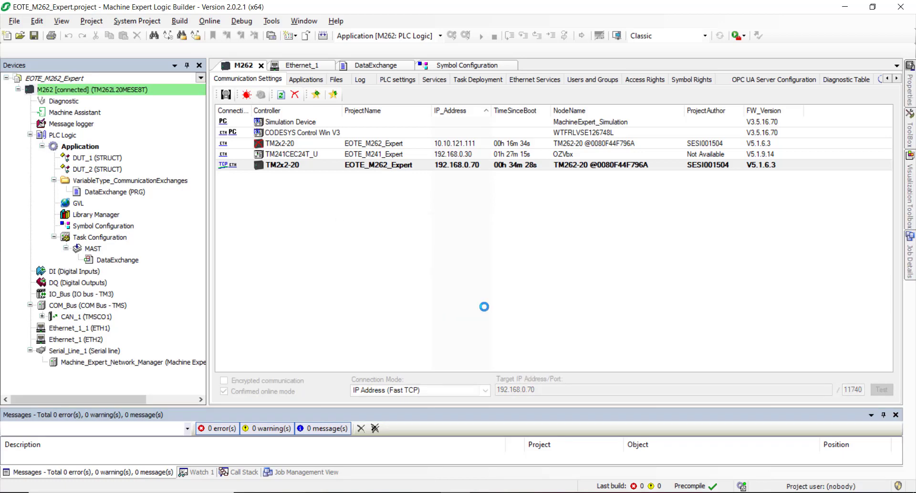
key("Return")
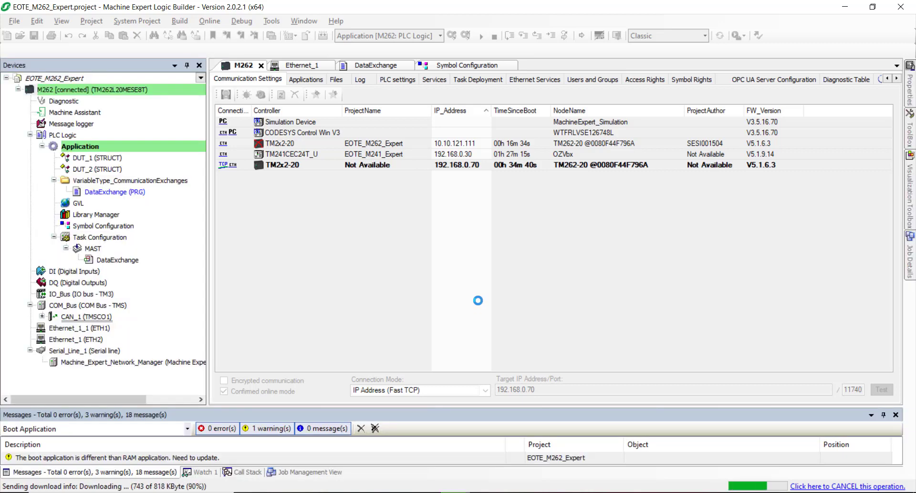
key("Return")
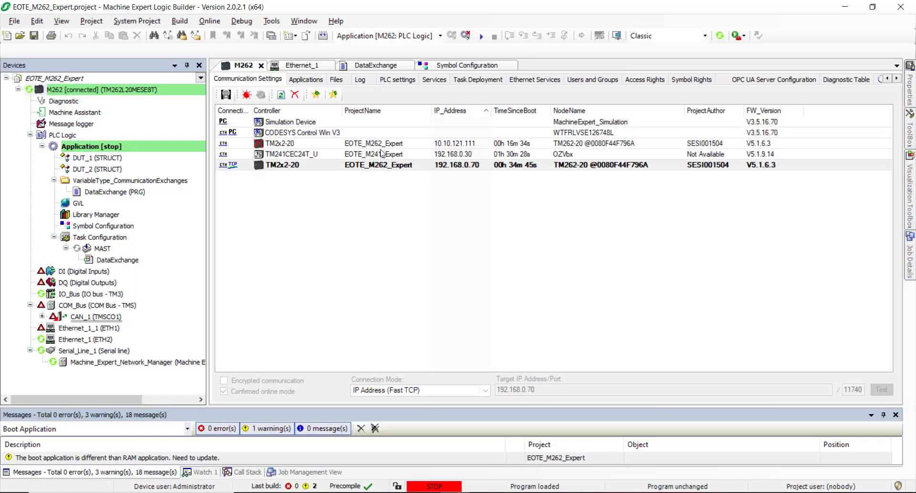
left_click(379, 65)
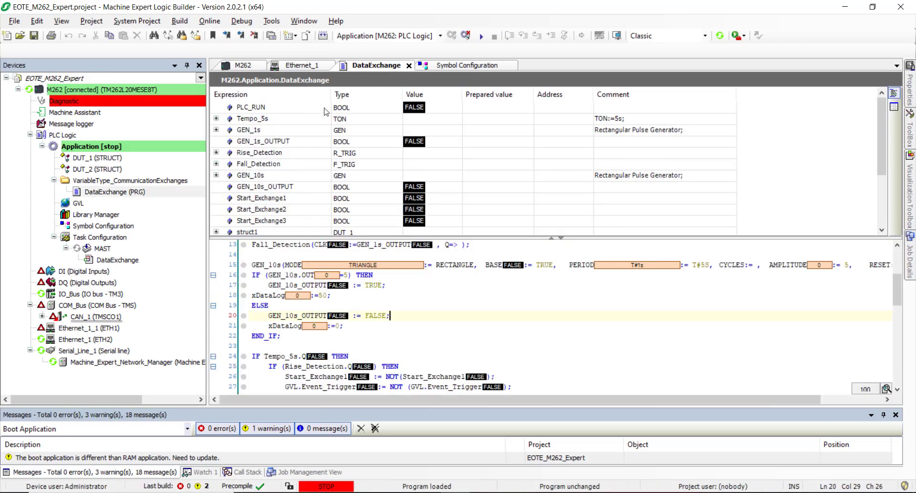
left_click(484, 40)
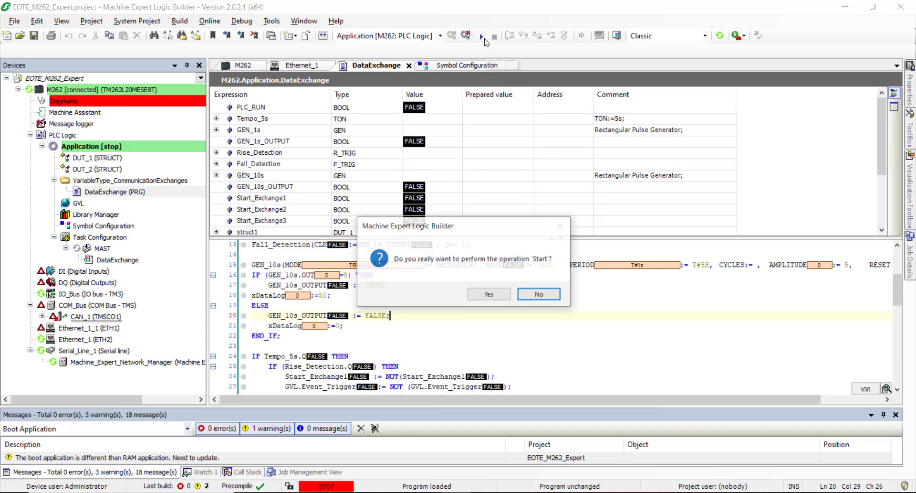
left_click(490, 294)
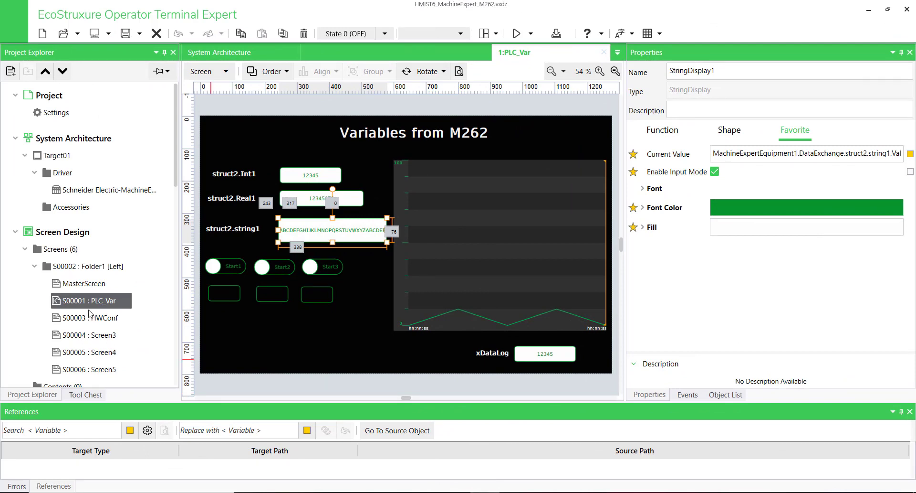
- Set MachineExpertEquipment1's connect mode to IP Address 192.168.0.70
double_click(106, 193)
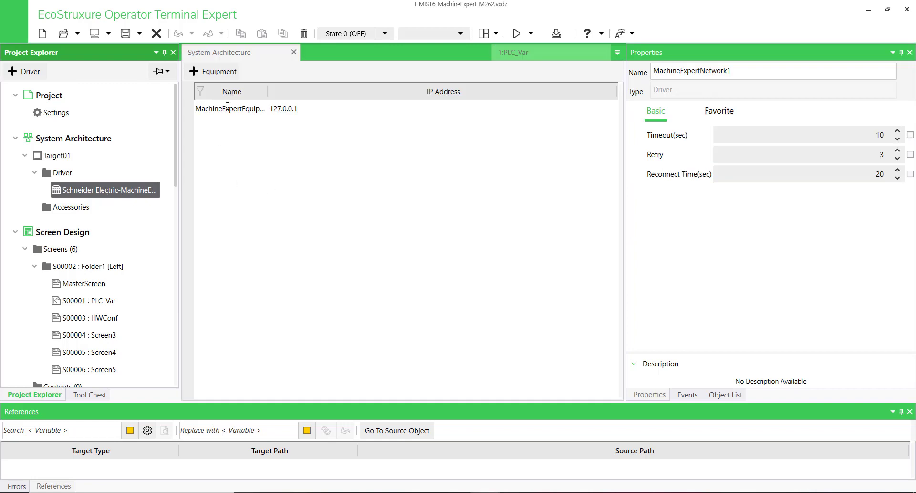
double_click(227, 108)
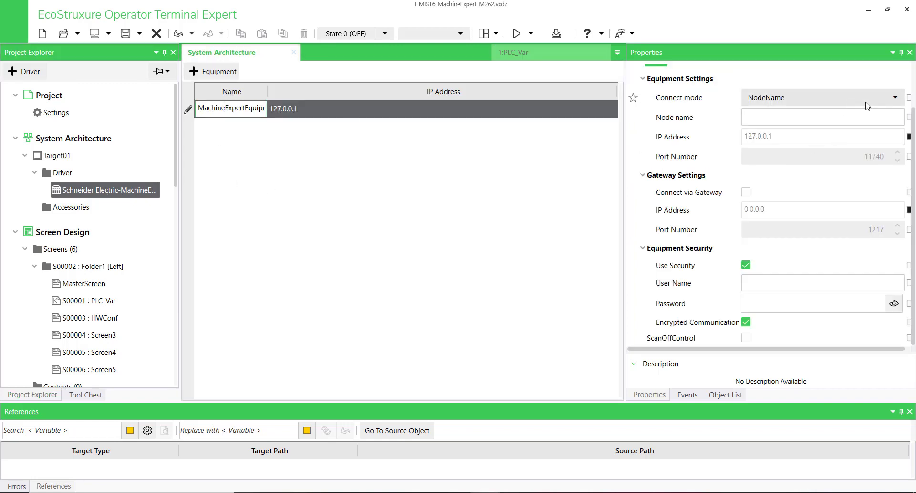
left_click(896, 99)
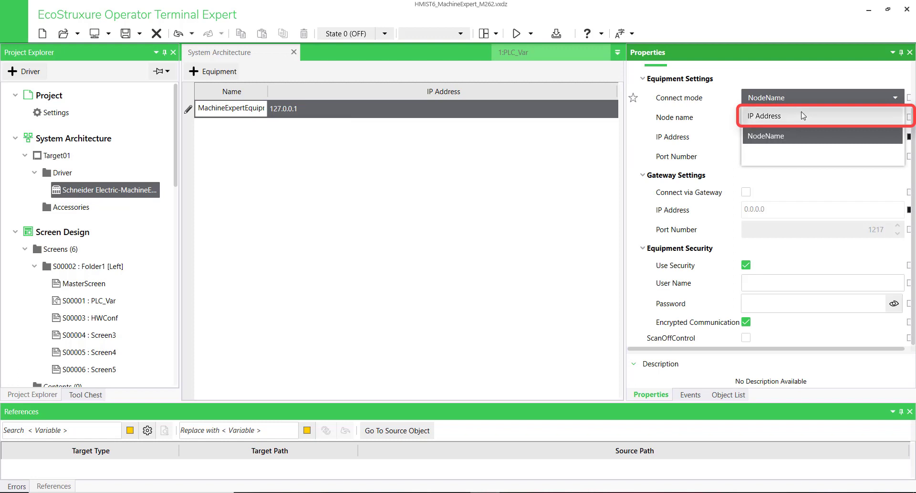
left_click(760, 117)
left_click_drag(794, 142, 706, 140)
type("192.168.0.70")
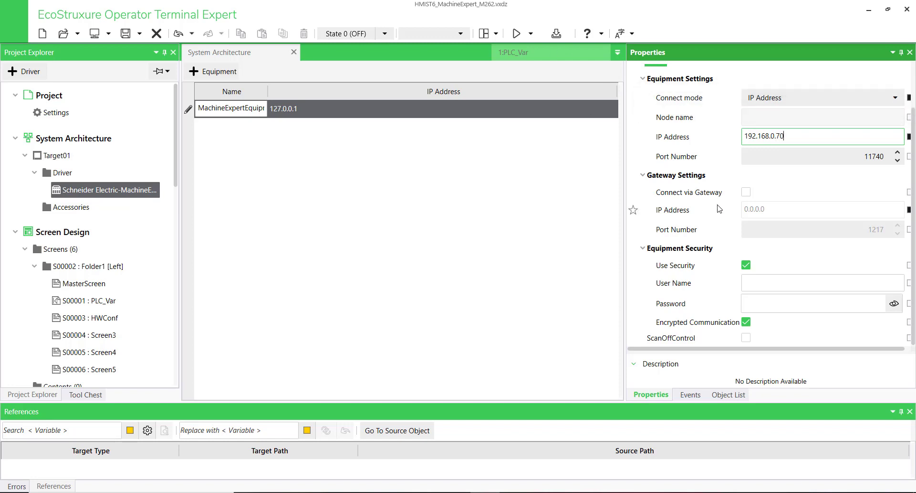
- Fill in the equipment's device user name and password
left_click(783, 285)
type("Administrator")
left_click(783, 302)
key("ctrl+v")
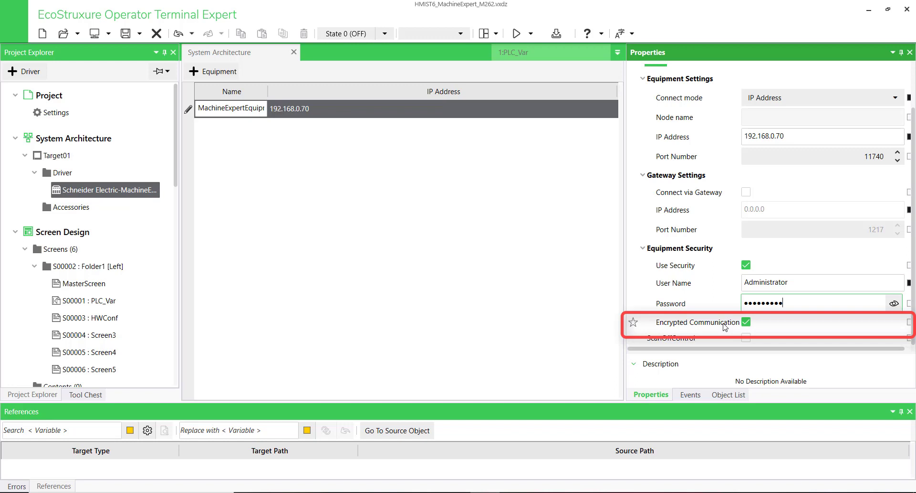
left_click(531, 34)
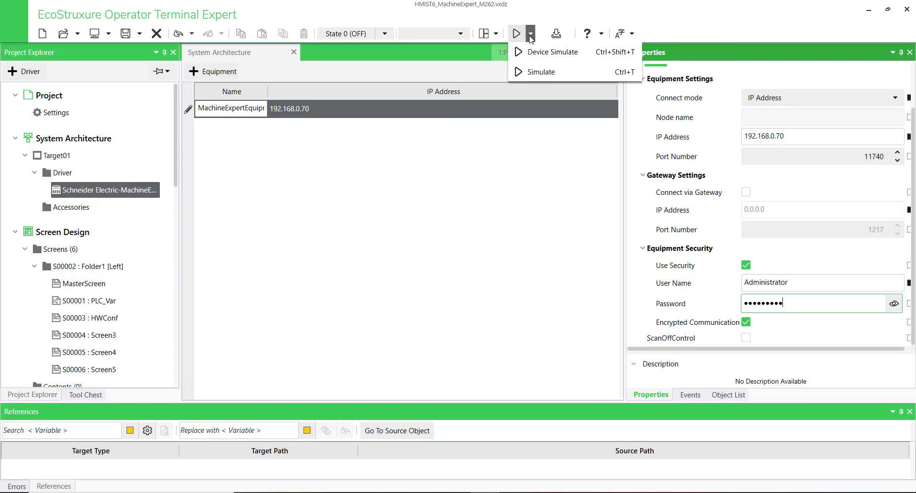
- Simulate the M262 screen, expand struct2 in the watch list, and switch on Start1 and Start2
left_click(531, 78)
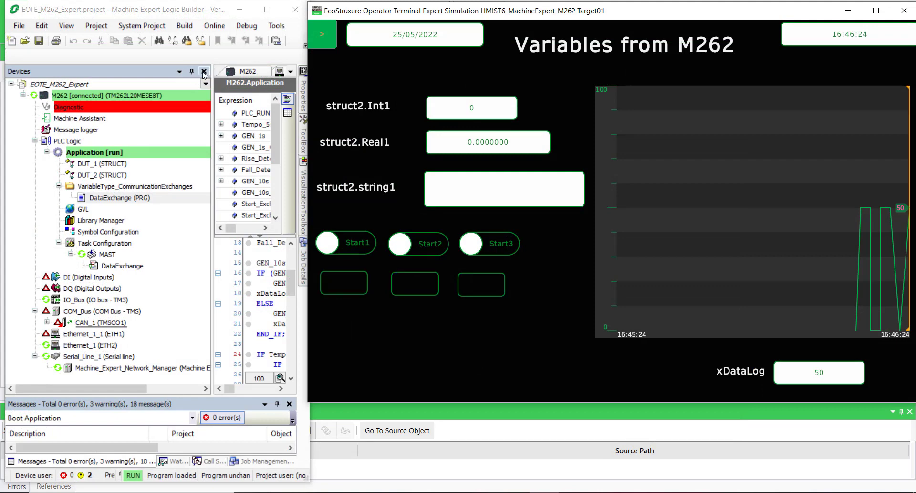
left_click(204, 72)
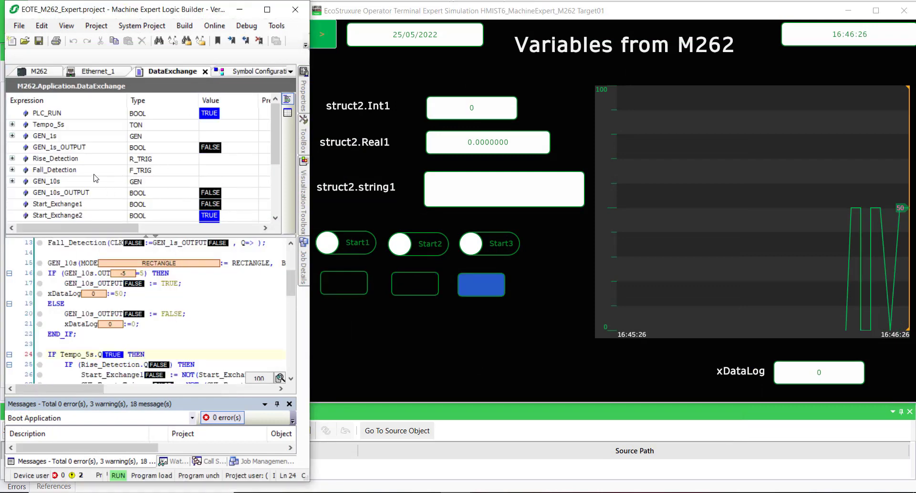
scroll(95, 178, "down", 3)
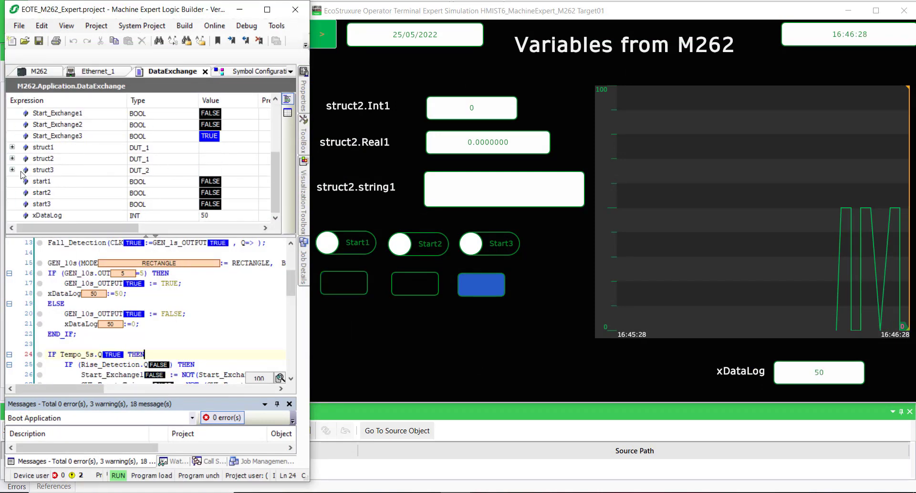
left_click(12, 158)
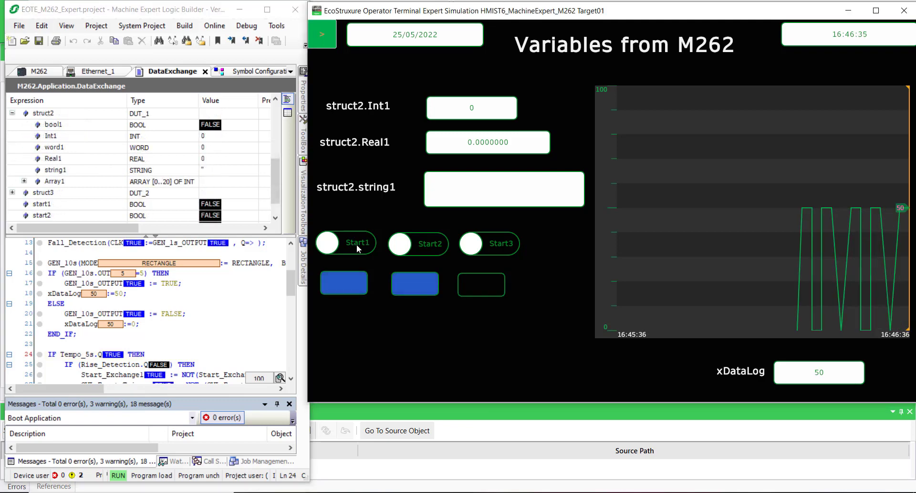
left_click(357, 247)
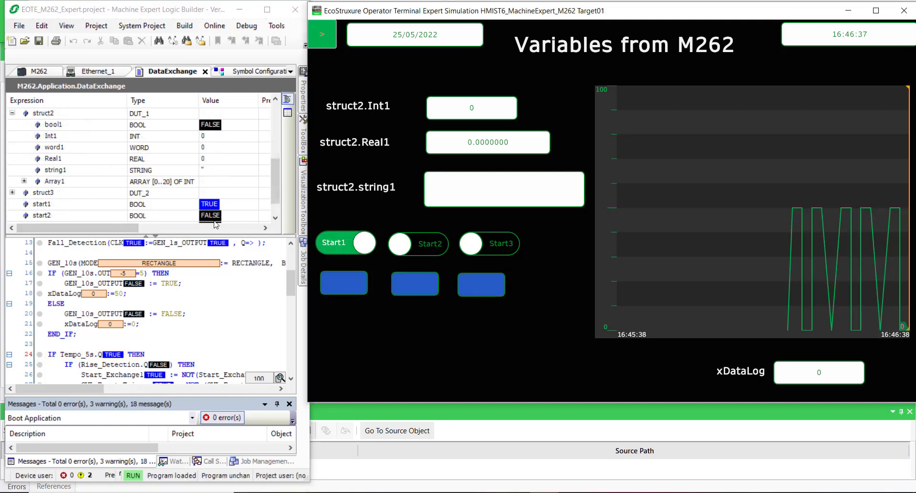
left_click(419, 244)
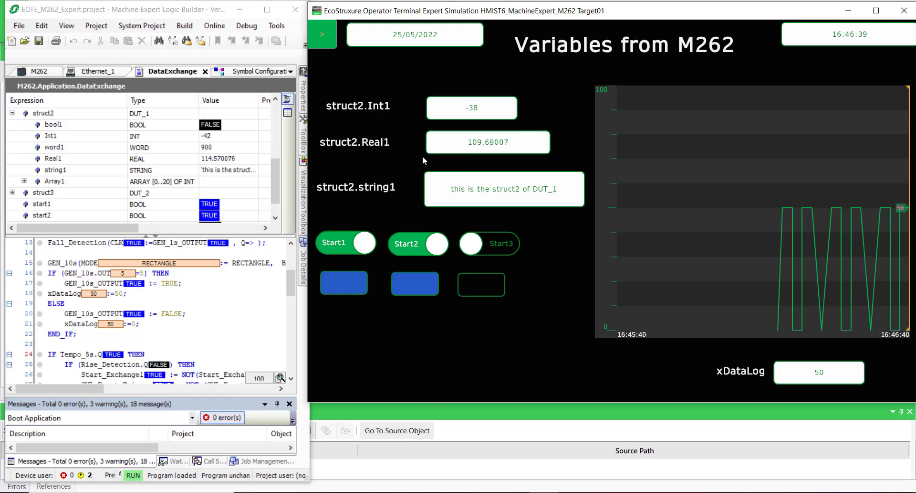